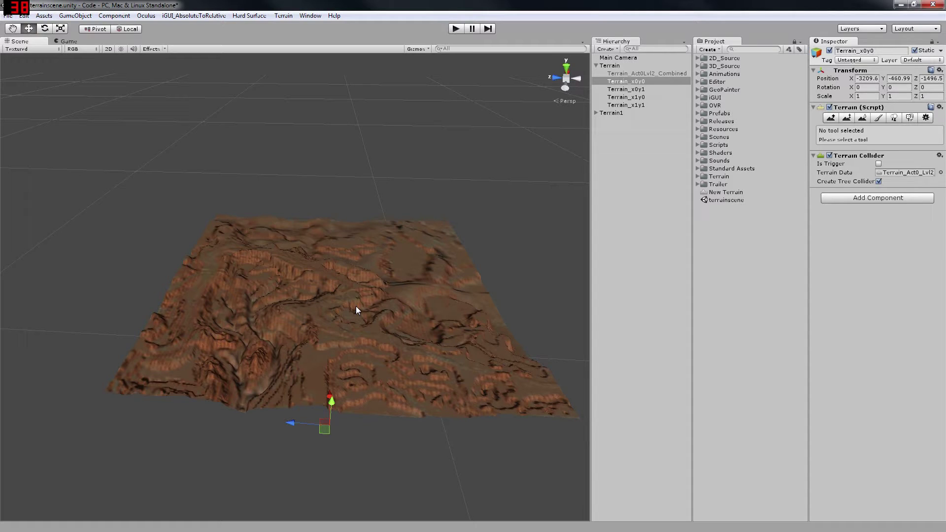
# - Examine the assembled terrain tiles from several angles
pyautogui.moveTo(344, 251); pyautogui.dragTo(328, 246, button='middle')
pyautogui.scroll(1, 327, 246)
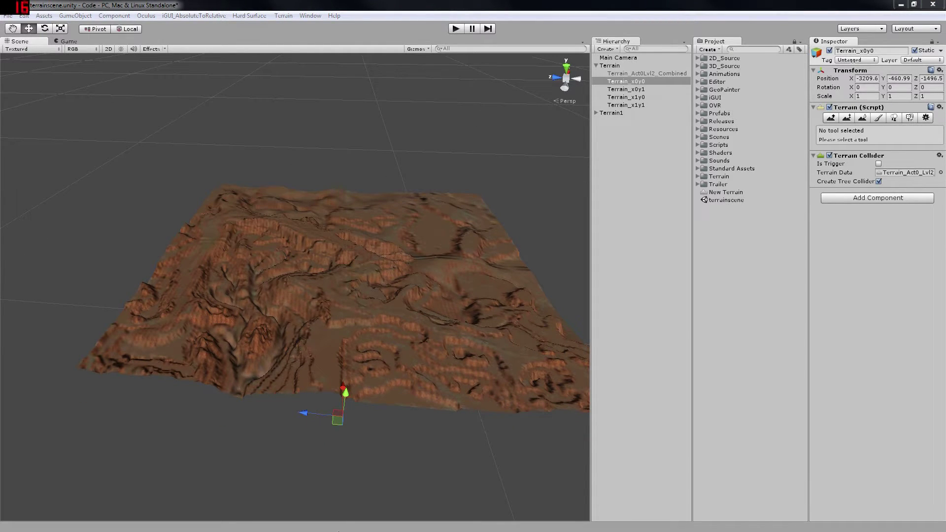
pyautogui.moveTo(265, 318); pyautogui.dragTo(294, 303, button='middle')
pyautogui.keyDown('alt'); pyautogui.moveTo(294, 304); pyautogui.dragTo(349, 377); pyautogui.keyUp('alt')
pyautogui.moveTo(349, 377)
pyautogui.mouseDown(button='middle')
pyautogui.moveTo(350, 360)
pyautogui.moveTo(353, 379)
pyautogui.mouseUp(button='middle')
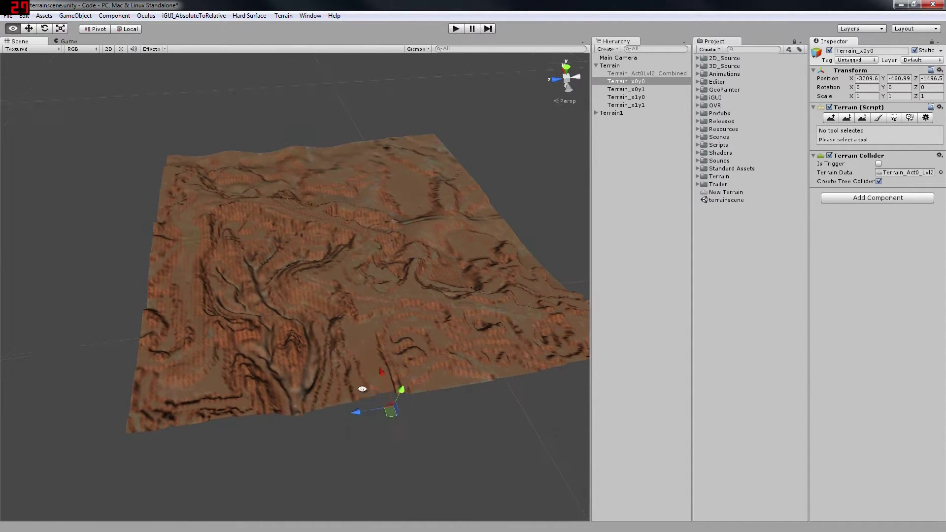
pyautogui.keyDown('alt'); pyautogui.moveTo(361, 388); pyautogui.dragTo(344, 362); pyautogui.keyUp('alt')
pyautogui.moveTo(344, 362); pyautogui.dragTo(313, 371, button='middle')
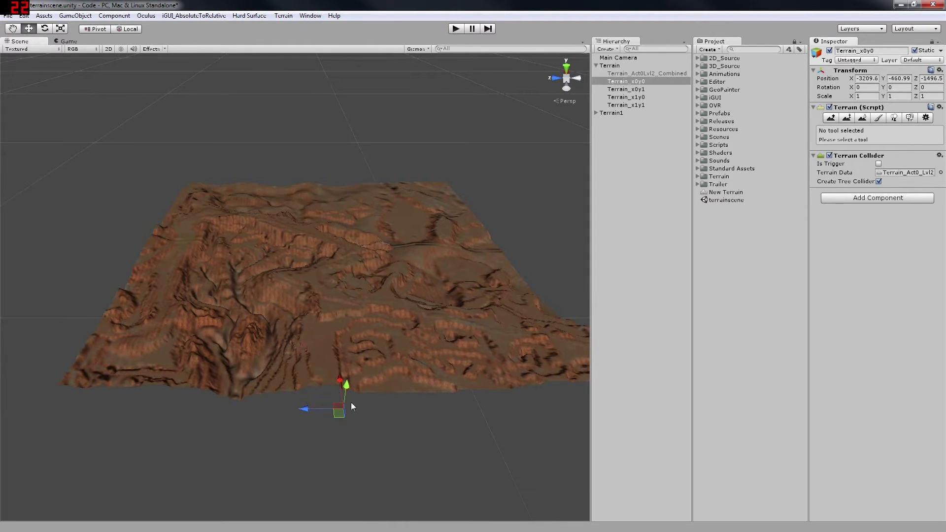
# - Raise the Terrain_x0y0 tile to a height of about 1782 and the Terrain_x0y1 tile to about 943
pyautogui.moveTo(346, 384); pyautogui.dragTo(383, 227)
pyautogui.moveTo(392, 327); pyautogui.dragTo(327, 318, button='middle')
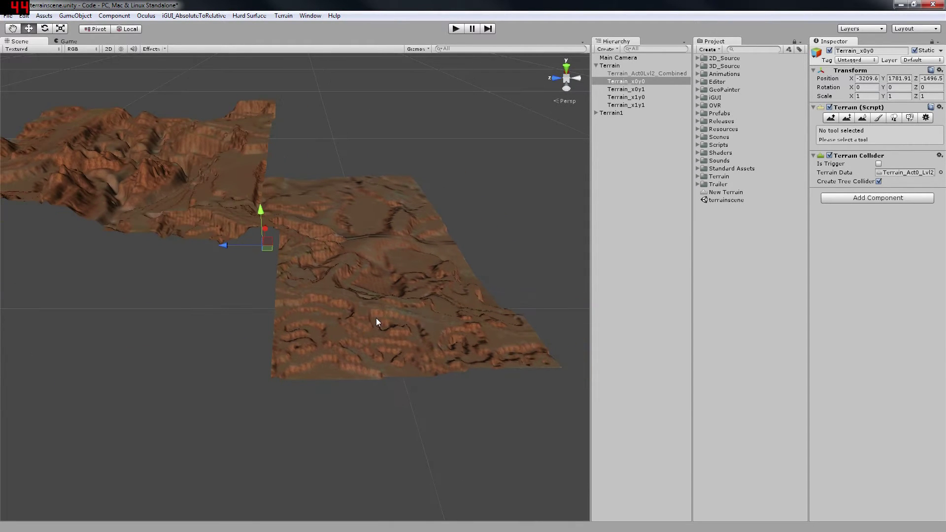
pyautogui.click(378, 319)
pyautogui.moveTo(557, 374); pyautogui.dragTo(563, 282)
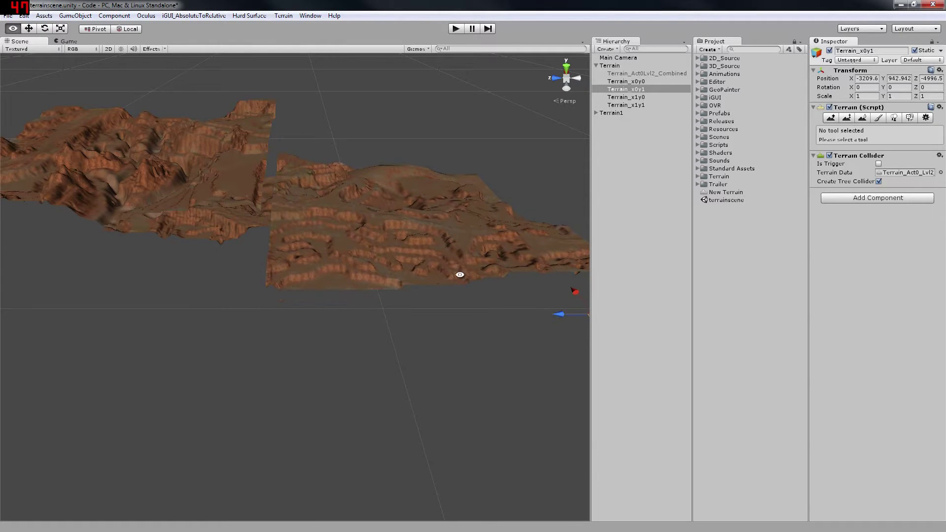
pyautogui.keyDown('alt'); pyautogui.moveTo(460, 275); pyautogui.dragTo(356, 238); pyautogui.keyUp('alt')
# - Undo the height moves of the Terrain_x0y0 and Terrain_x0y1 tiles
pyautogui.hotkey('ctrl', 'z')
pyautogui.hotkey('ctrl', 'z')
pyautogui.hotkey('ctrl', 'z')
pyautogui.keyDown('alt'); pyautogui.moveTo(294, 268); pyautogui.dragTo(541, 334); pyautogui.keyUp('alt')
pyautogui.moveTo(183, 231); pyautogui.dragTo(324, 289, button='middle')
pyautogui.keyDown('alt'); pyautogui.moveTo(324, 288); pyautogui.dragTo(238, 215); pyautogui.keyUp('alt')
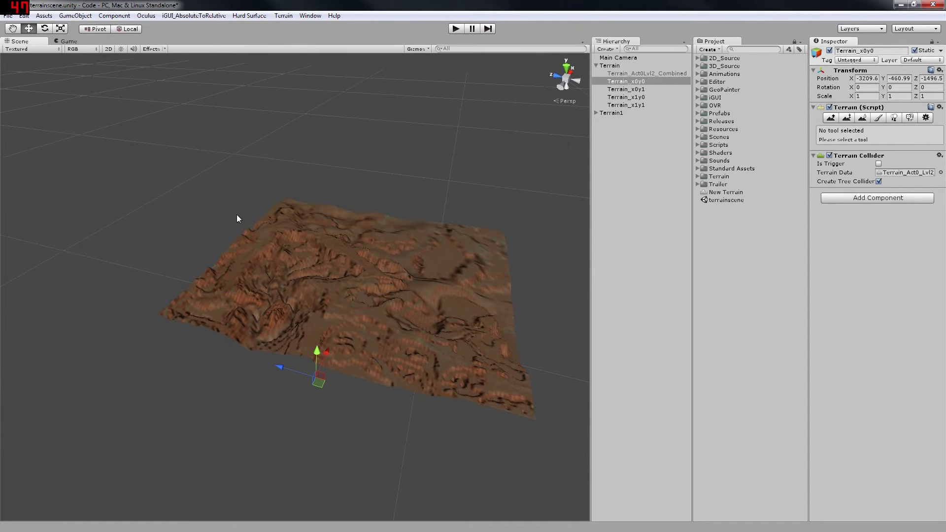
pyautogui.moveTo(280, 252); pyautogui.dragTo(279, 255, button='middle')
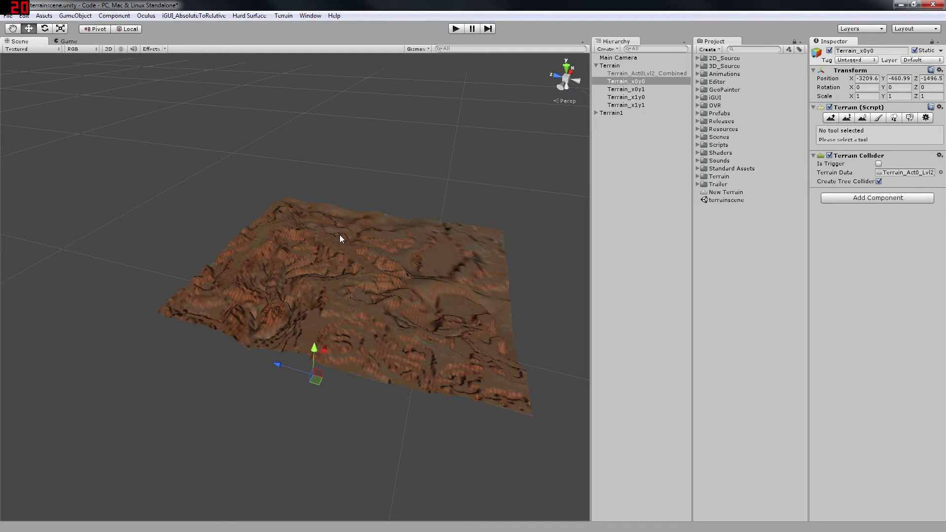
pyautogui.moveTo(488, 215); pyautogui.dragTo(472, 199, button='middle')
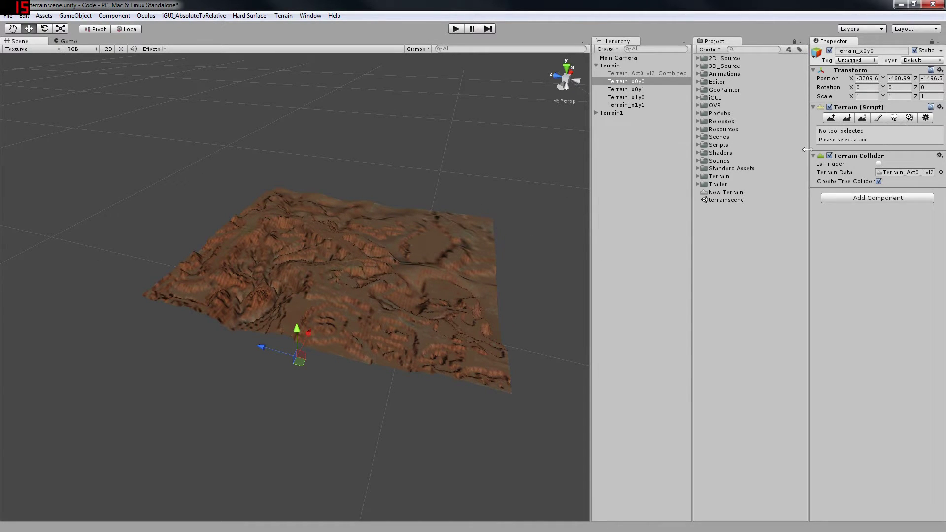
# - Prepare a raw heightmap export of the Terrain_x0y0 tile with Mac byte order
pyautogui.click(108, 365)
pyautogui.click(238, 303)
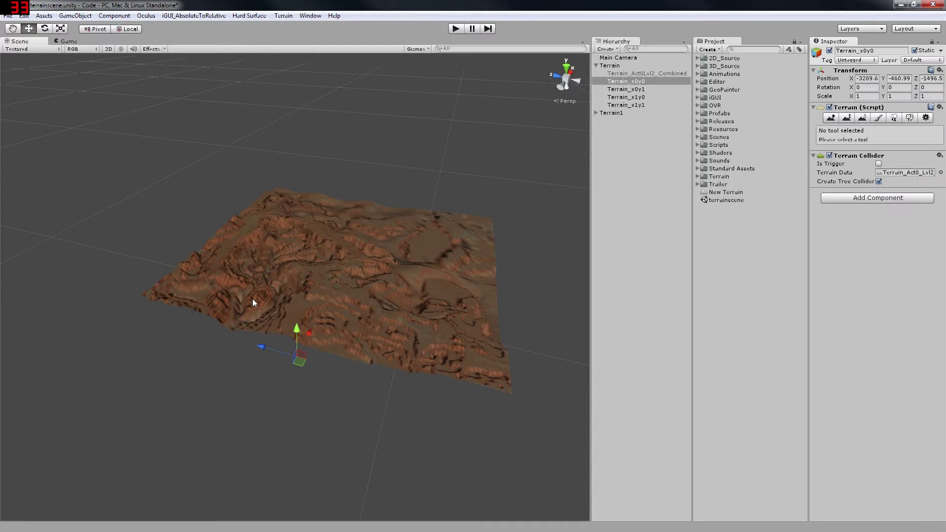
pyautogui.click(925, 119)
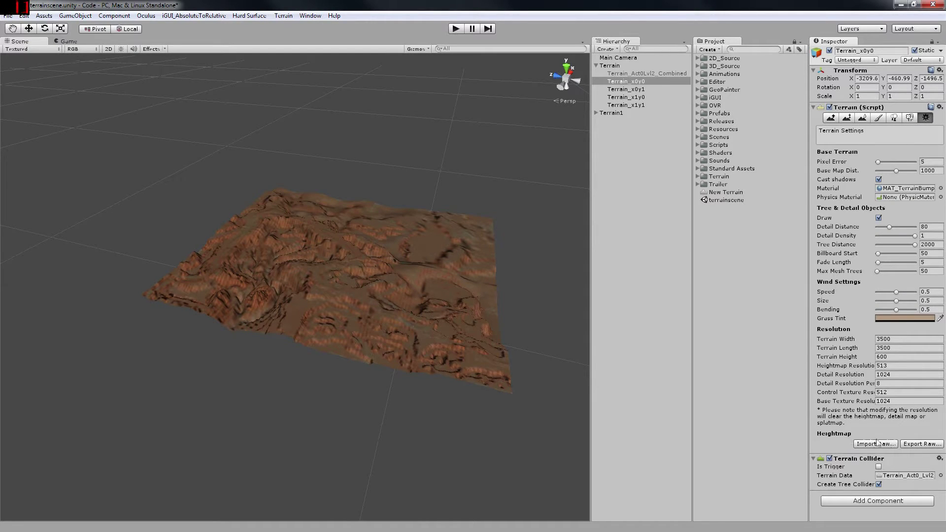
pyautogui.click(911, 443)
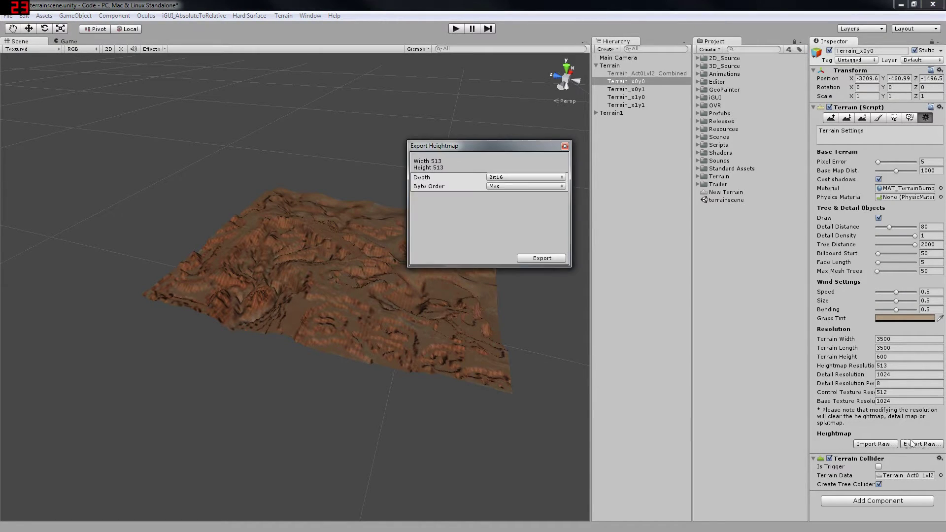
pyautogui.click(490, 187)
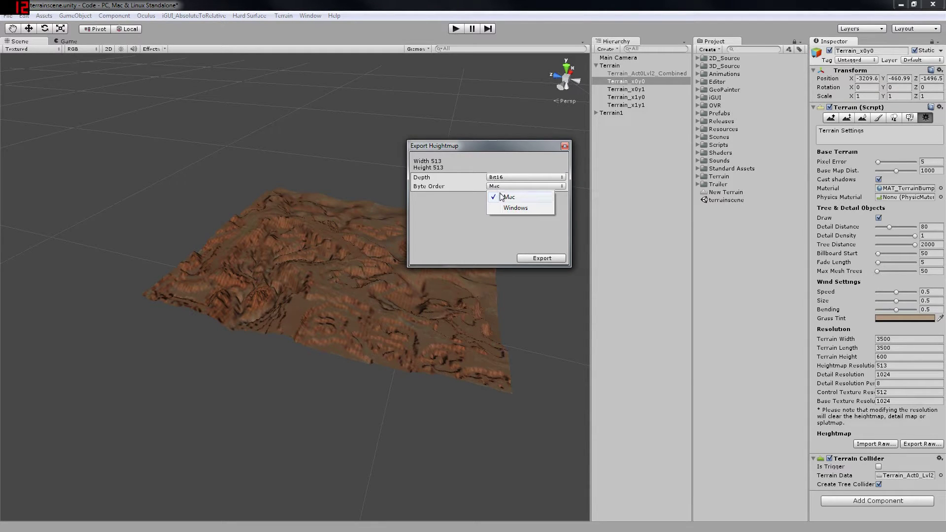
pyautogui.click(515, 197)
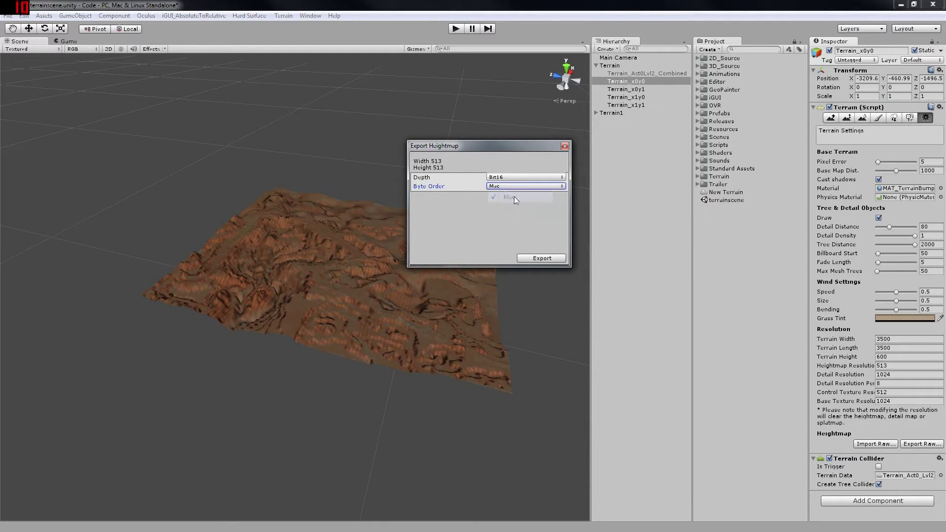
# - Export the heightmap as terrain.raw in the Terrain folder, replacing the existing file
pyautogui.click(522, 259)
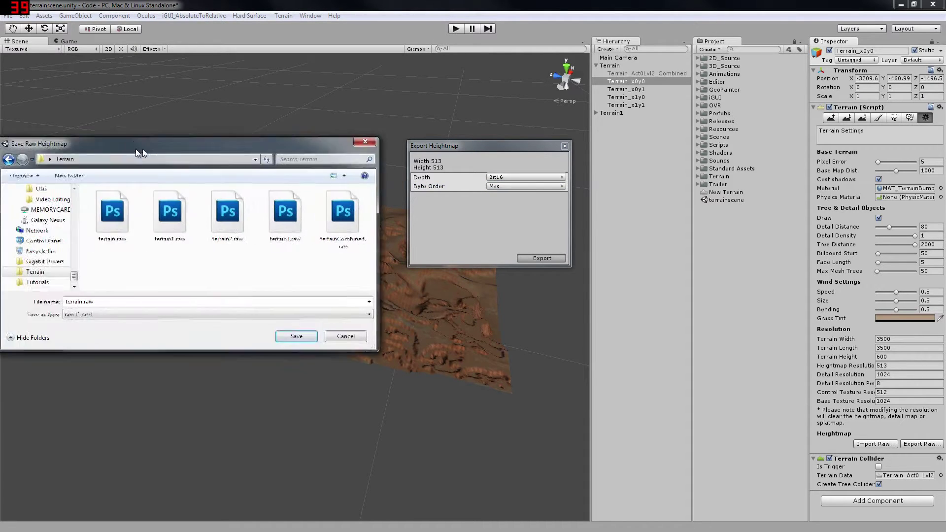
pyautogui.moveTo(137, 132); pyautogui.dragTo(516, 131)
pyautogui.doubleClick(482, 231)
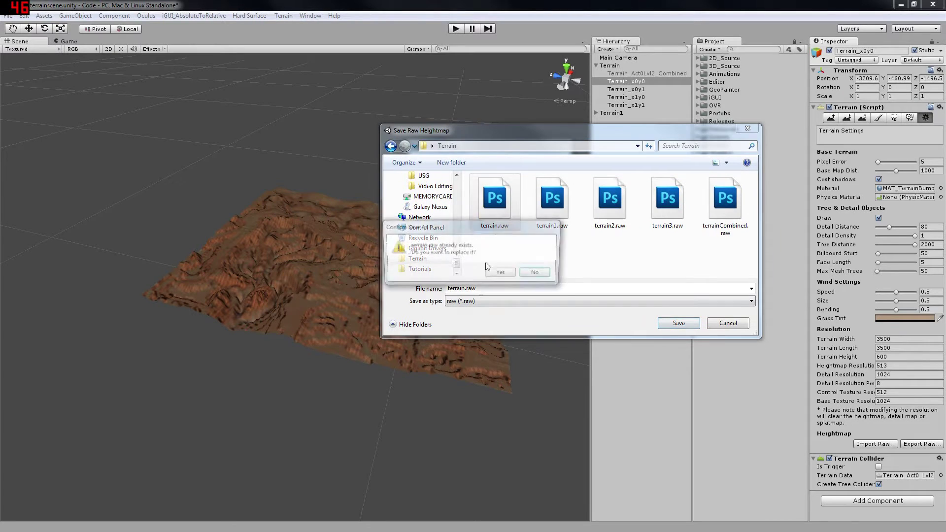
pyautogui.click(501, 274)
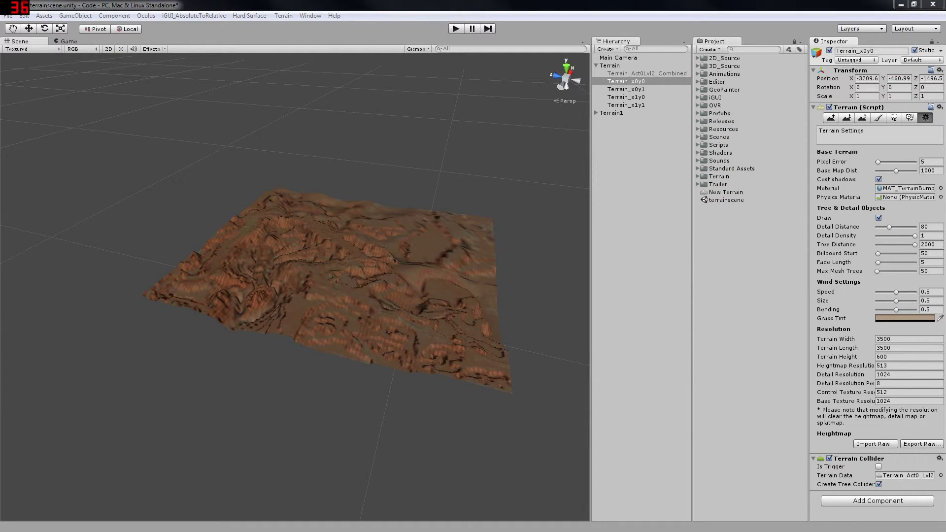
# - Open terrain.raw from the Terrain folder in Photoshop, bringing up its raw import options
pyautogui.moveTo(0, 127); pyautogui.dragTo(371, 127)
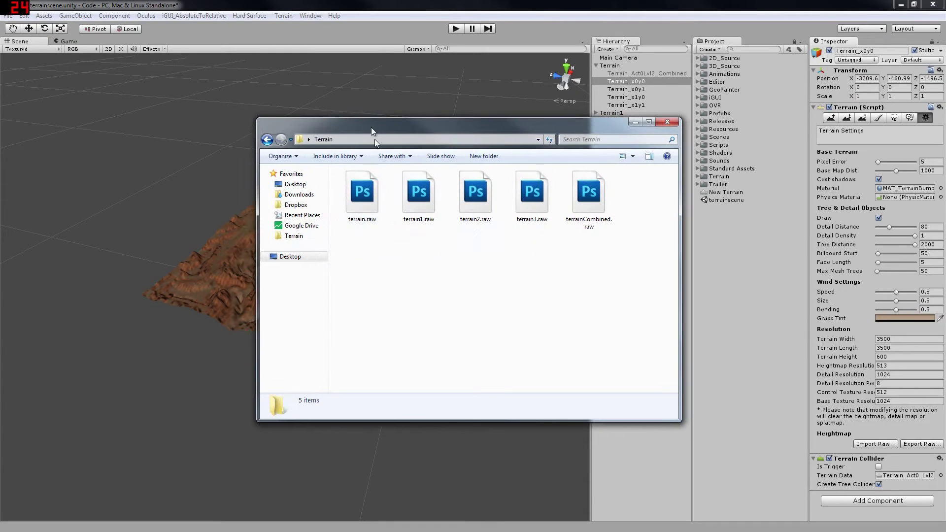
pyautogui.doubleClick(360, 197)
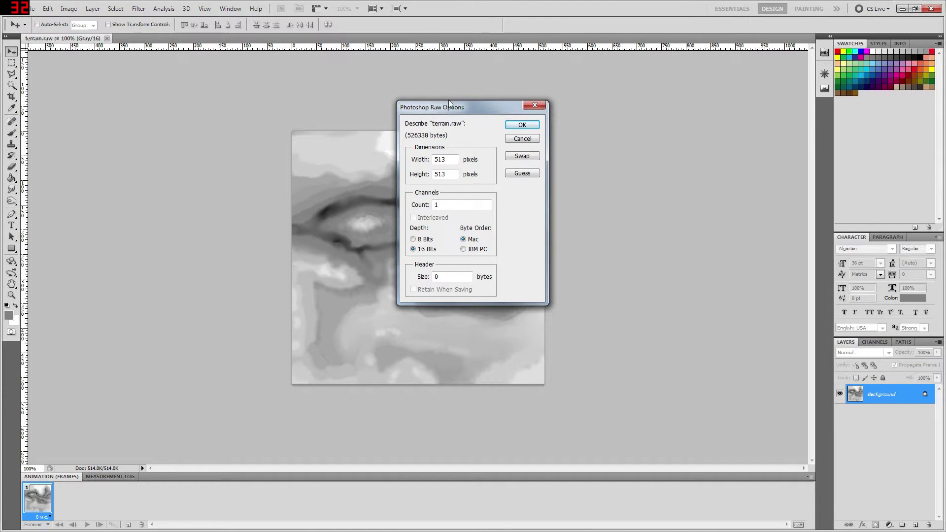
pyautogui.moveTo(446, 107); pyautogui.dragTo(392, 133)
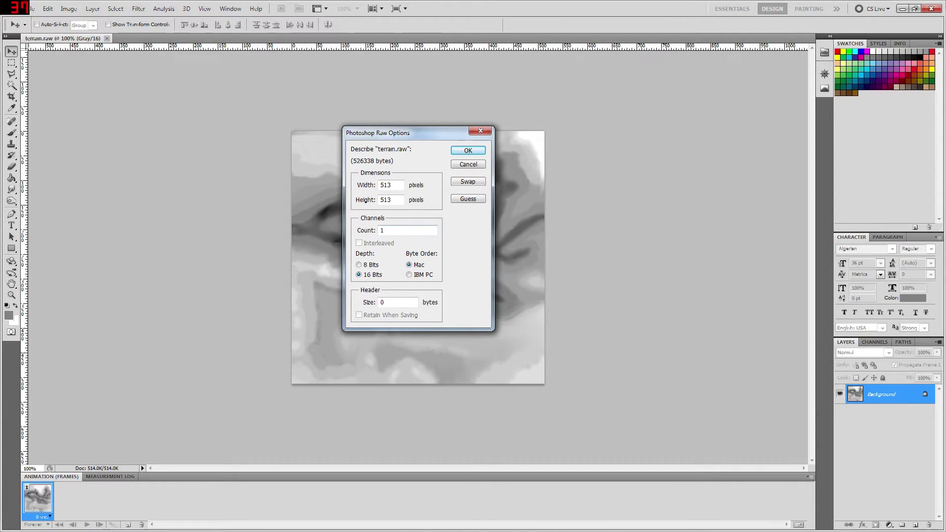
# - Try to import terrain.raw with a channel count of 2
pyautogui.doubleClick(382, 230)
pyautogui.write('2')
pyautogui.moveTo(387, 231); pyautogui.dragTo(340, 226)
pyautogui.write('12')
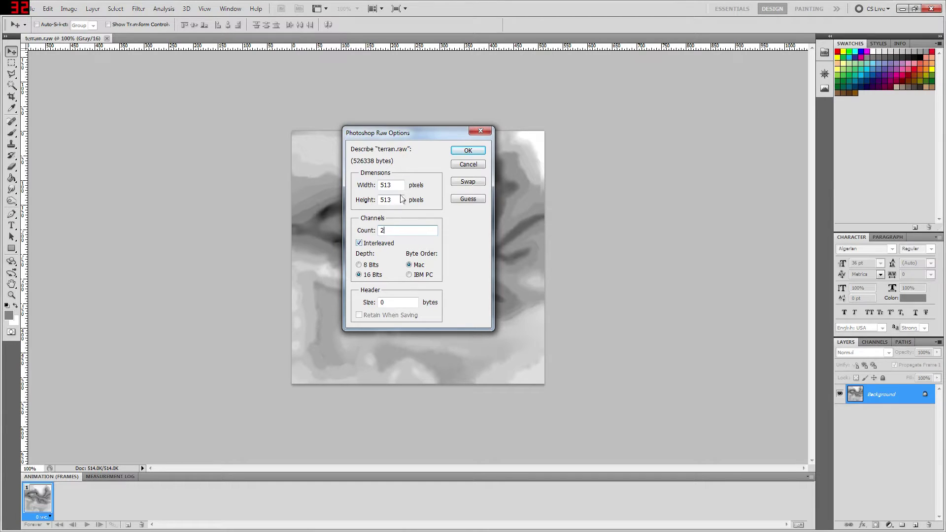
pyautogui.click(456, 151)
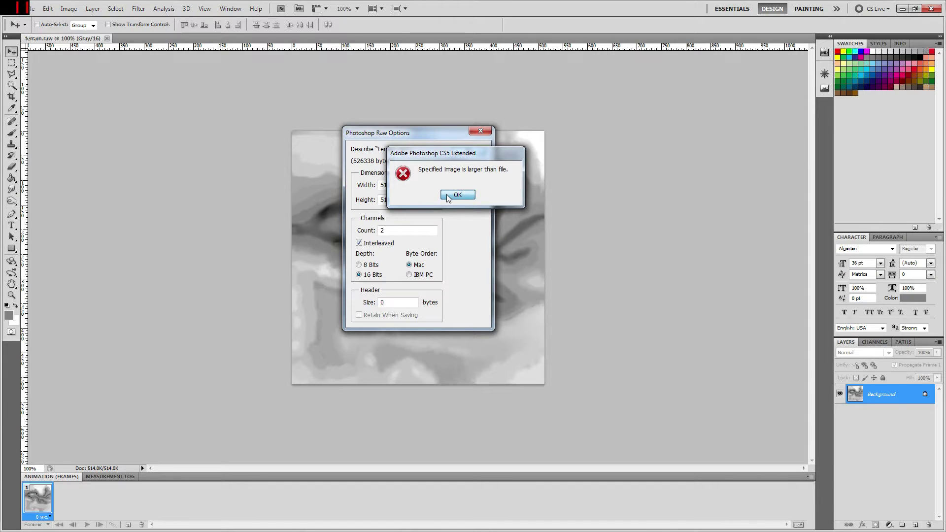
pyautogui.click(448, 198)
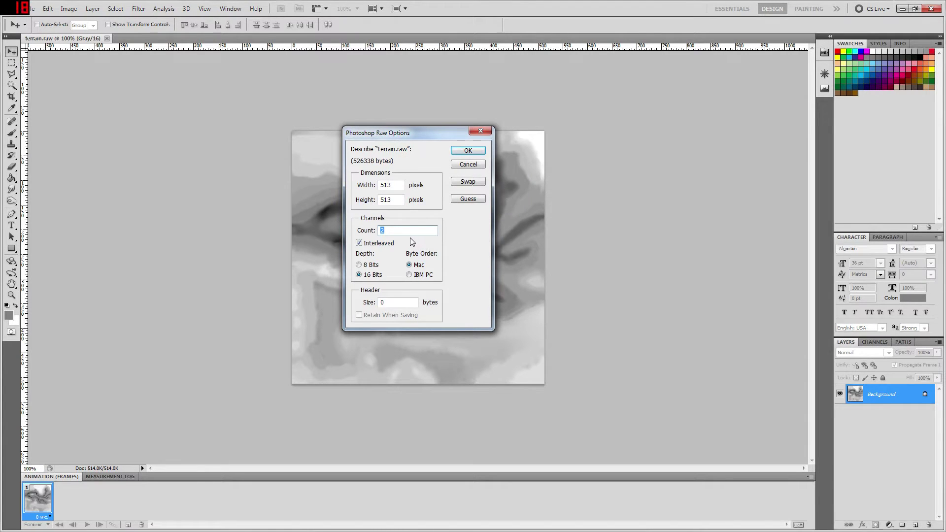
# - Set the channel count to 1 and import terrain.raw
pyautogui.write('21')
pyautogui.press('BackSpace')
pyautogui.press('BackSpace')
pyautogui.write('1')
pyautogui.click(466, 150)
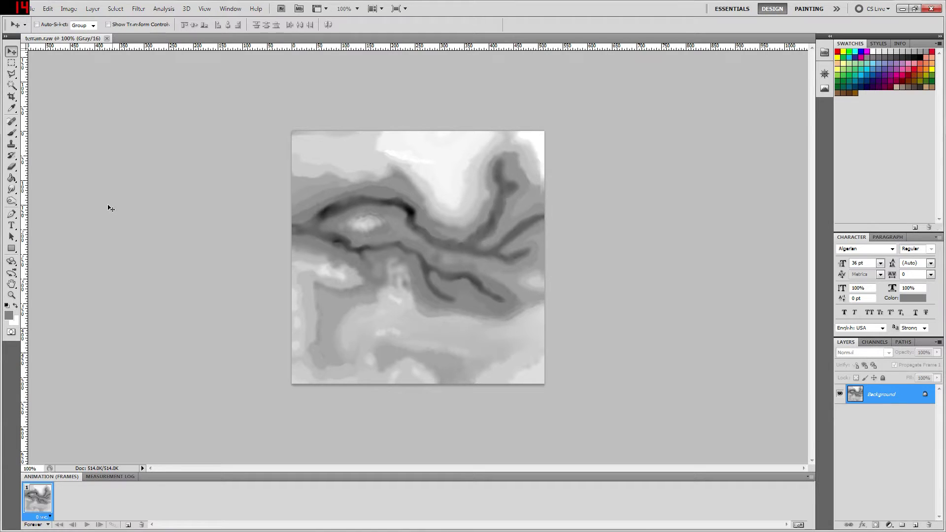
# - Open terrain1.raw, terrain2.raw and terrain3.raw together, accepting the raw import options for each file
pyautogui.click(35, 11)
pyautogui.click(44, 28)
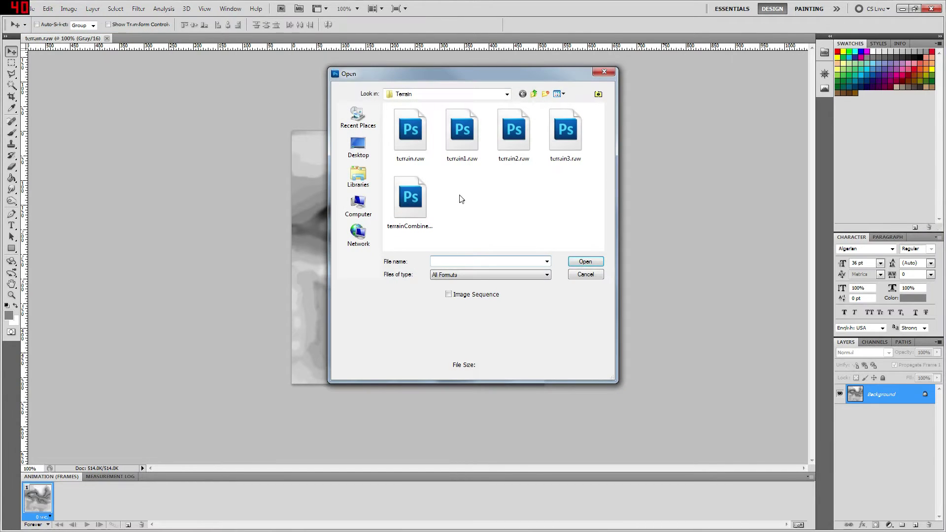
pyautogui.moveTo(462, 199); pyautogui.dragTo(589, 112)
pyautogui.click(585, 261)
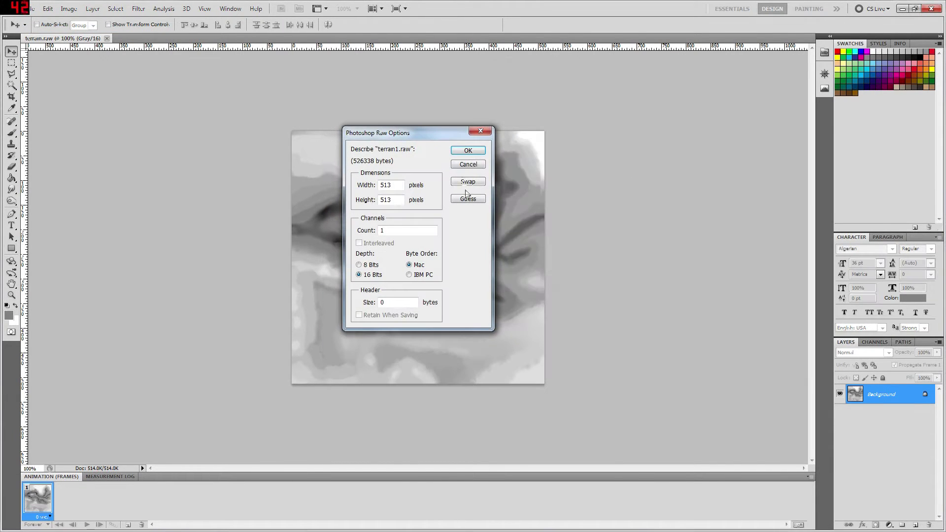
pyautogui.click(468, 150)
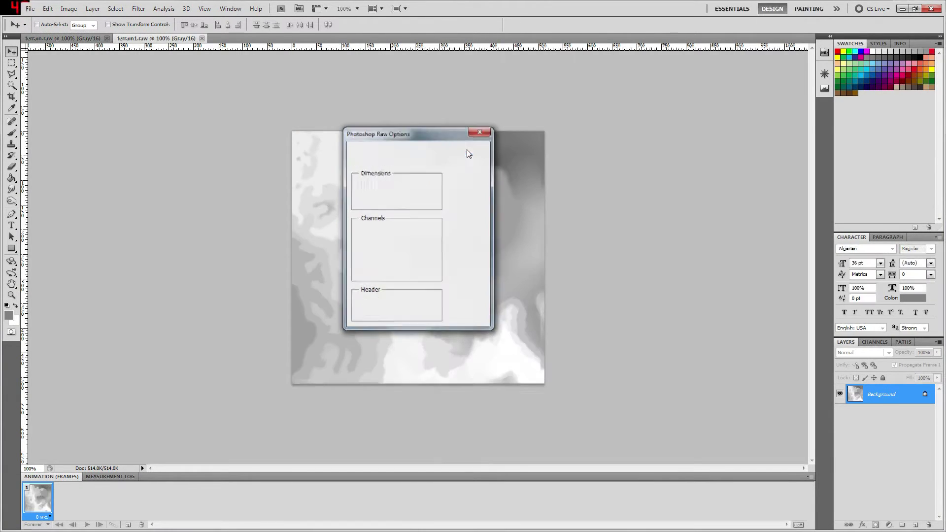
pyautogui.click(468, 150)
pyautogui.click(468, 150)
# - Look through the four open terrain heightmaps to compare their contents
pyautogui.click(220, 39)
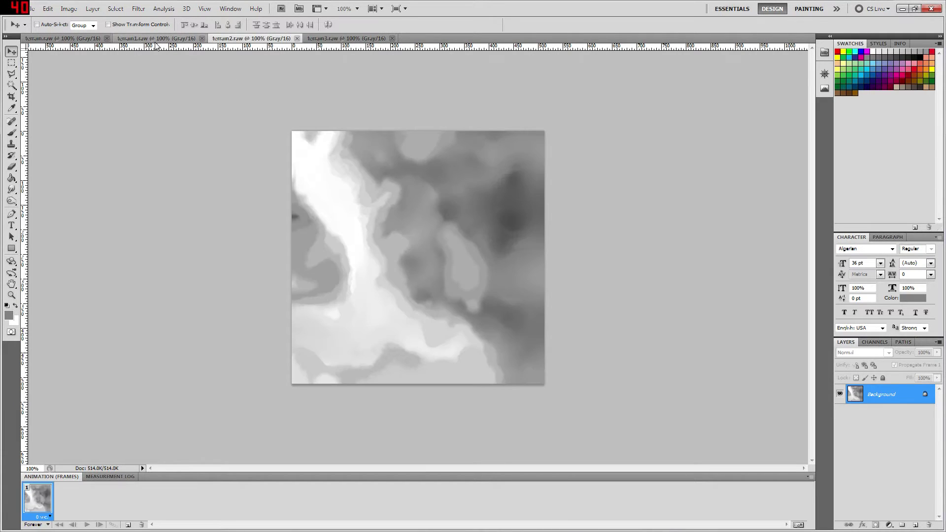
pyautogui.hotkey('ctrl', 'Tab')
pyautogui.hotkey('ctrl', 'Tab')
pyautogui.hotkey('ctrl', 'Tab')
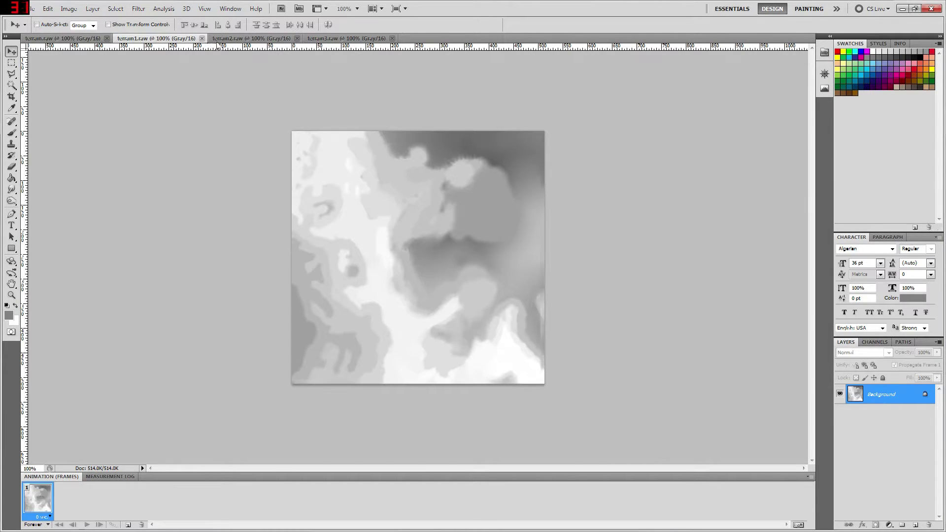
pyautogui.click(242, 39)
pyautogui.click(330, 37)
pyautogui.click(161, 38)
pyautogui.click(55, 39)
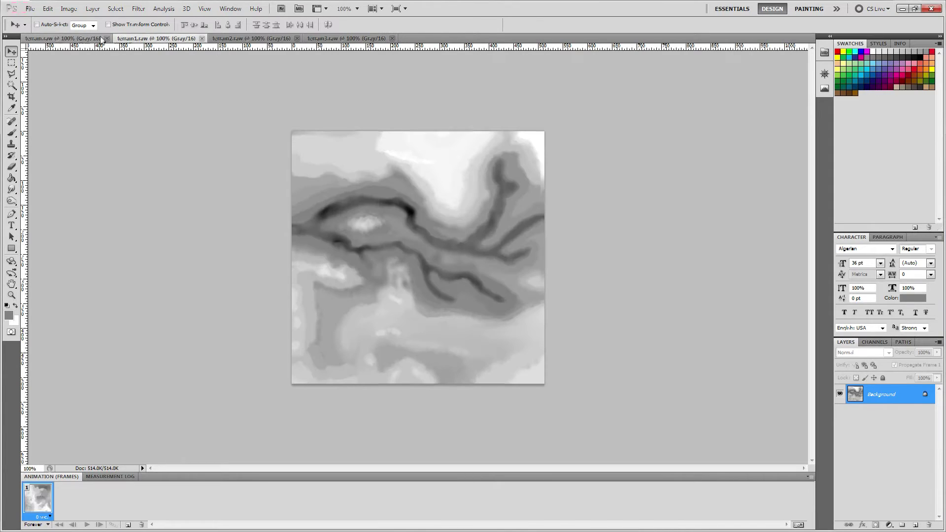
pyautogui.click(170, 39)
pyautogui.click(247, 38)
pyautogui.click(342, 37)
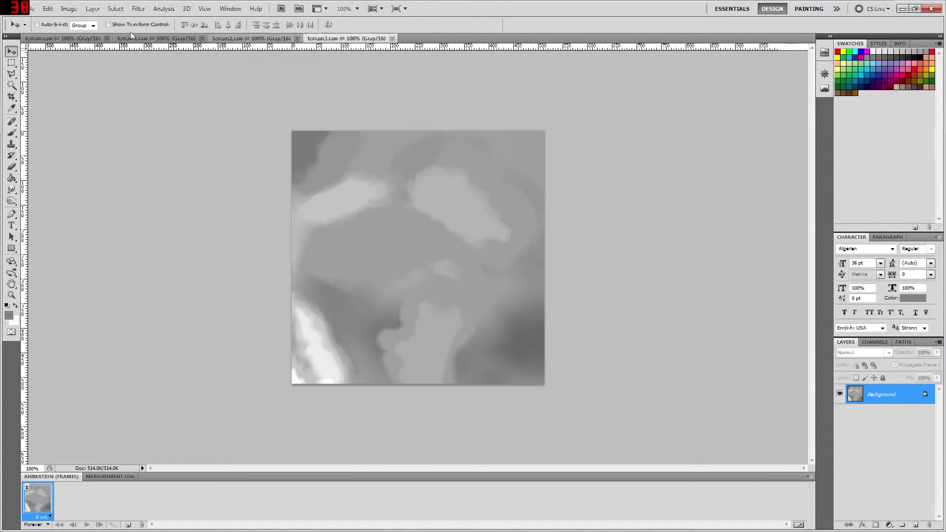
# - Convert the locked background of terrain.raw into a regular layer
pyautogui.click(75, 42)
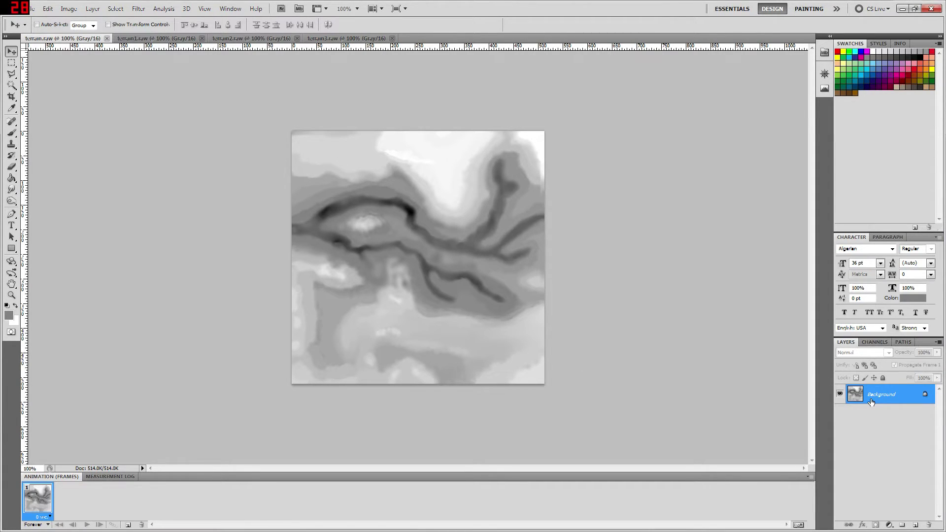
pyautogui.doubleClick(910, 399)
pyautogui.click(552, 163)
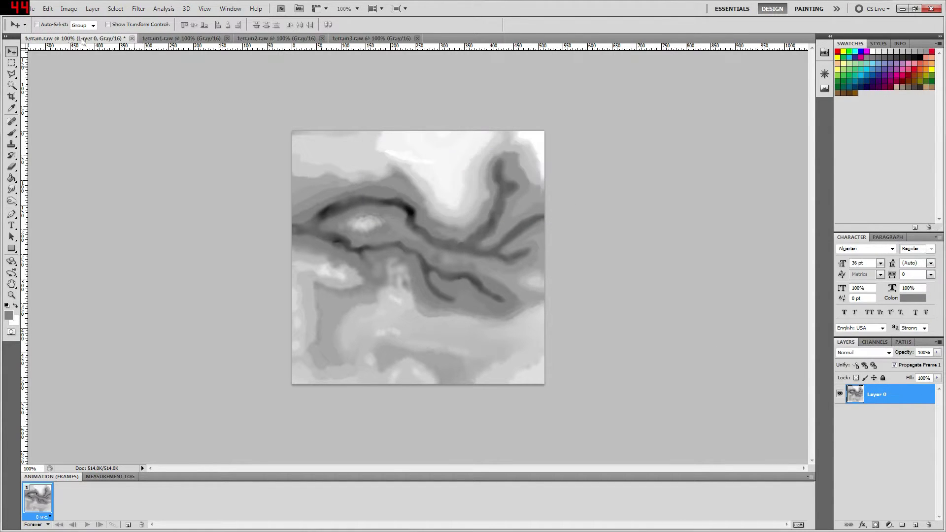
# - Enlarge the canvas of terrain.raw to 1026 by 1026 pixels
pyautogui.click(69, 9)
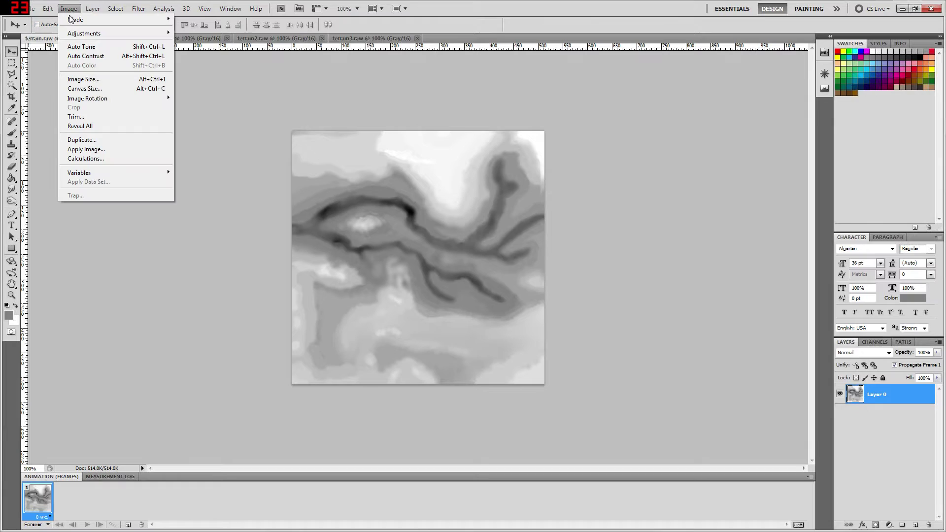
pyautogui.click(92, 89)
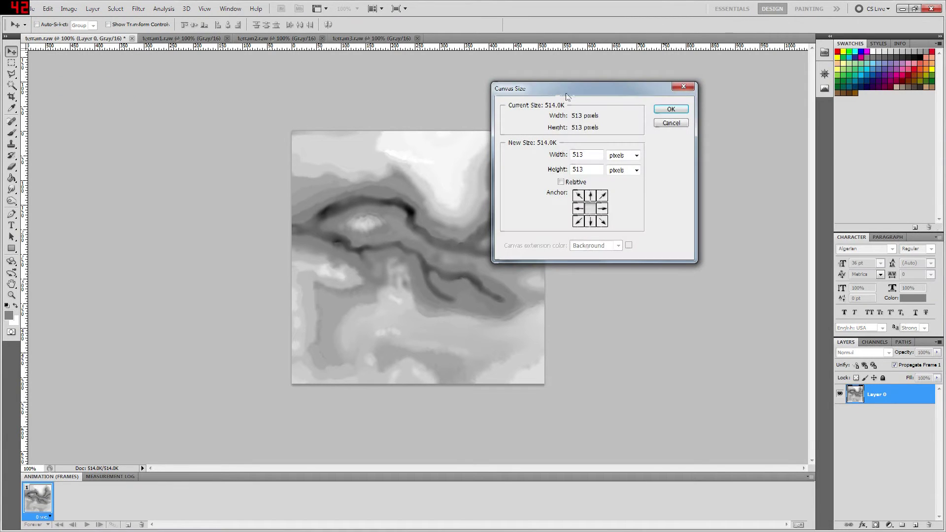
pyautogui.moveTo(566, 96); pyautogui.dragTo(624, 145)
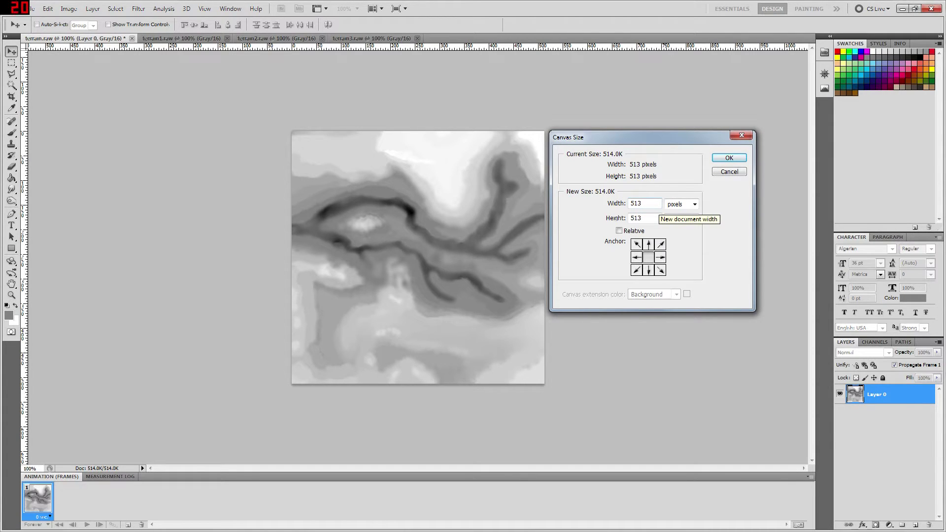
pyautogui.moveTo(658, 204); pyautogui.dragTo(392, 204)
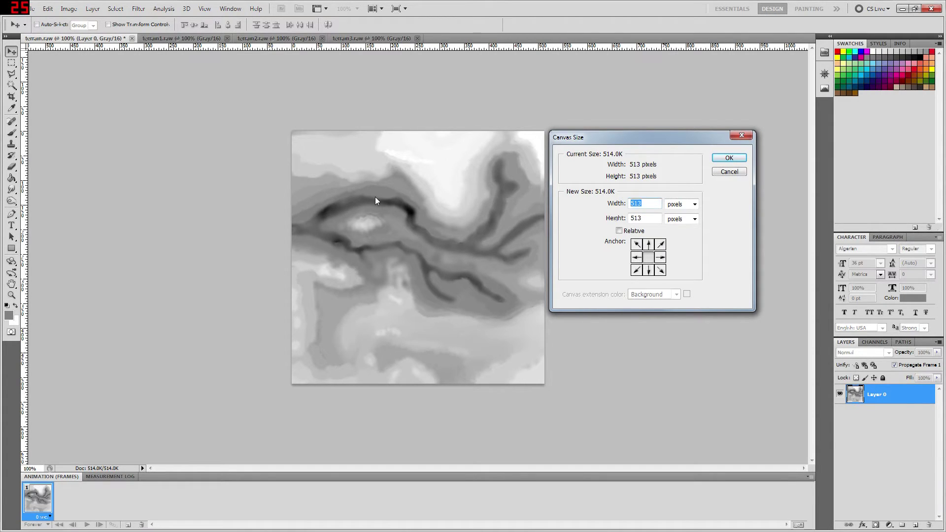
pyautogui.write('1026')
pyautogui.press('Tab')
pyautogui.write('1026')
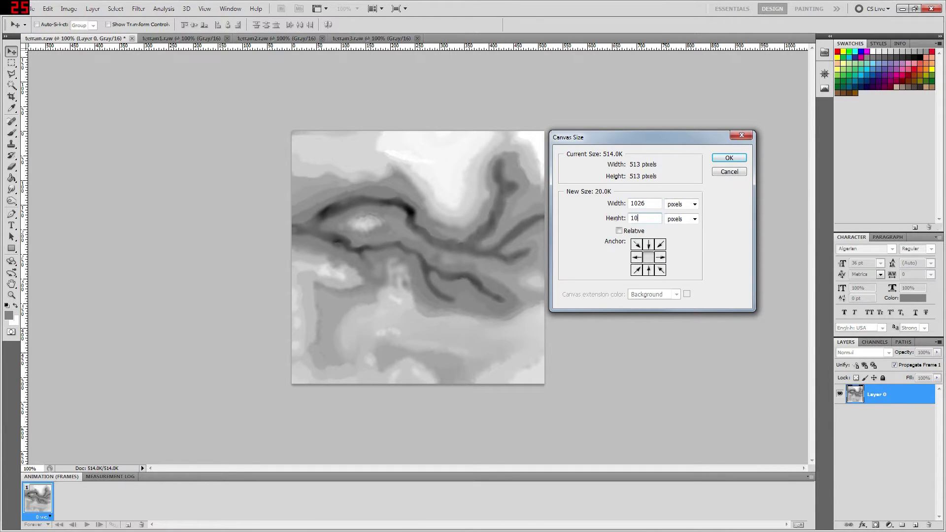
pyautogui.press('Return')
# - Place the four terrain tiles as separate layers in the canvas quarters, with terrain.raw at the upper left and terrain1.raw at the upper right
pyautogui.keyDown('alt'); pyautogui.scroll(-3, 365, 203); pyautogui.keyUp('alt')
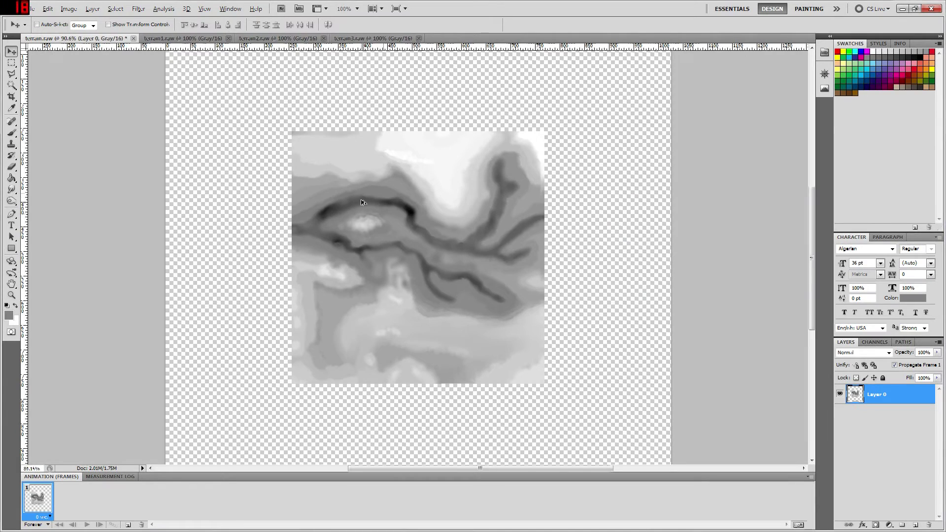
pyautogui.moveTo(390, 256); pyautogui.dragTo(304, 168)
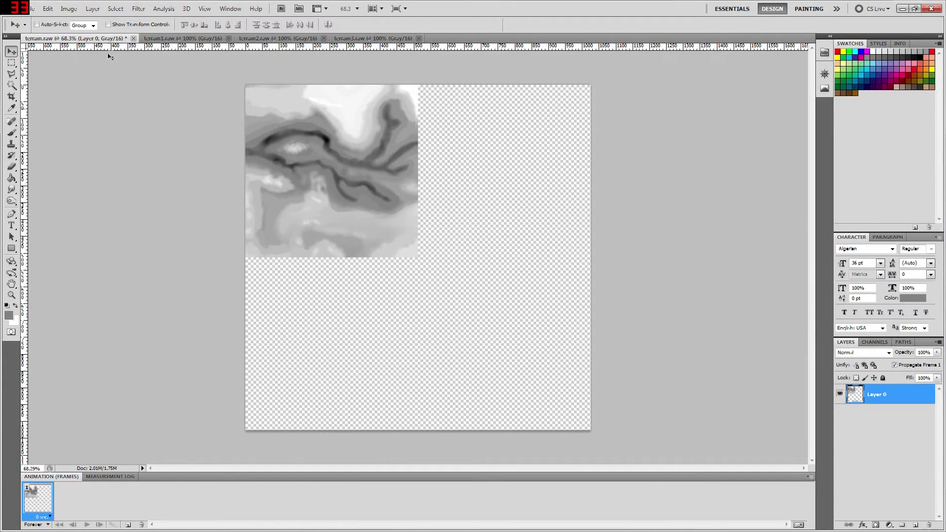
pyautogui.click(159, 38)
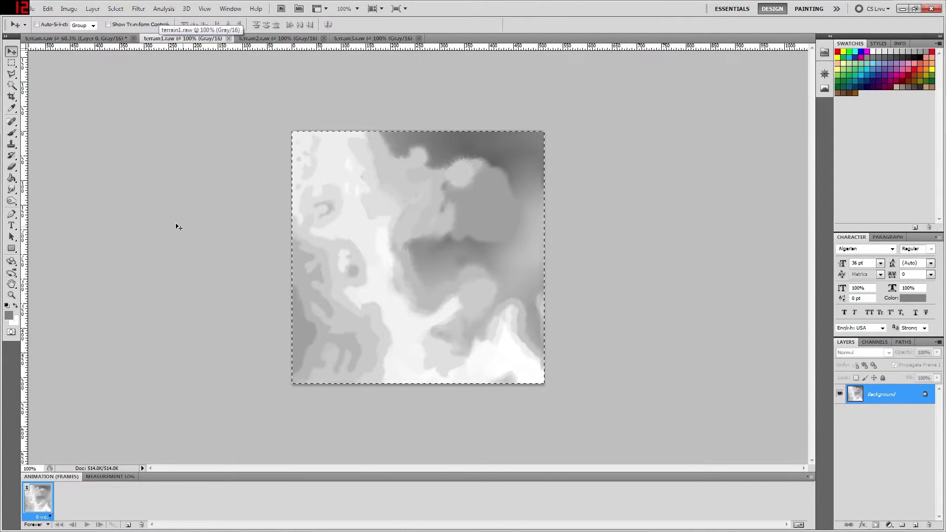
pyautogui.moveTo(96, 160); pyautogui.dragTo(532, 239)
pyautogui.moveTo(440, 225); pyautogui.dragTo(511, 138)
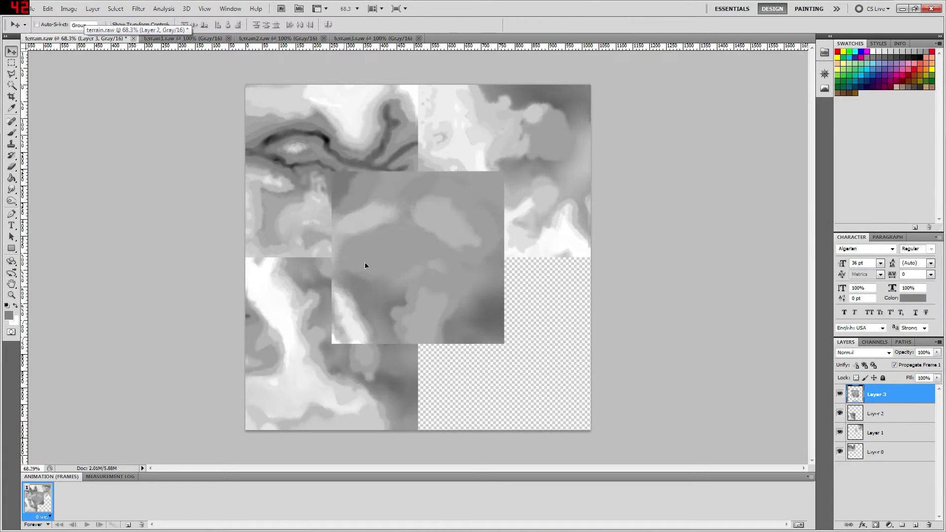
pyautogui.moveTo(364, 265); pyautogui.dragTo(446, 351)
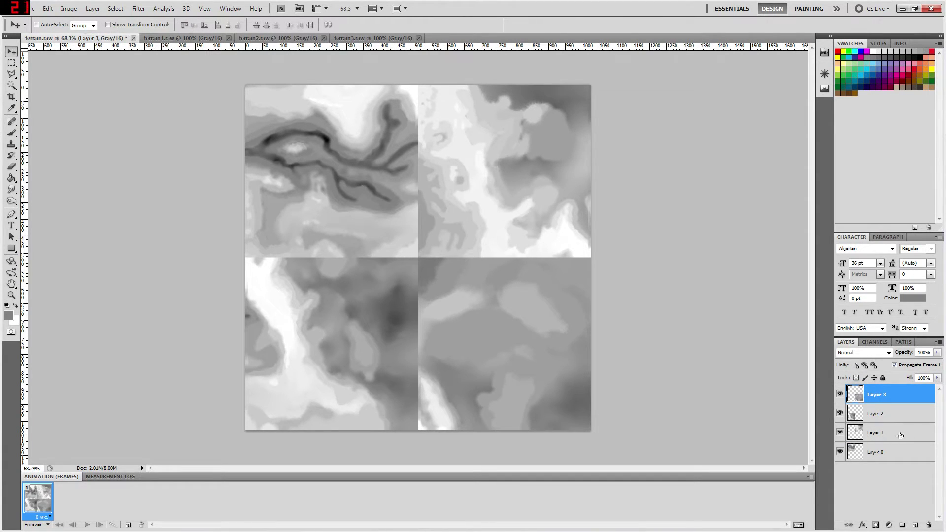
# - Rearrange the tiles so Layer 1 is upper left, Layer 3 upper right, Layer 0 lower left and Layer 2 lower right
pyautogui.click(901, 419)
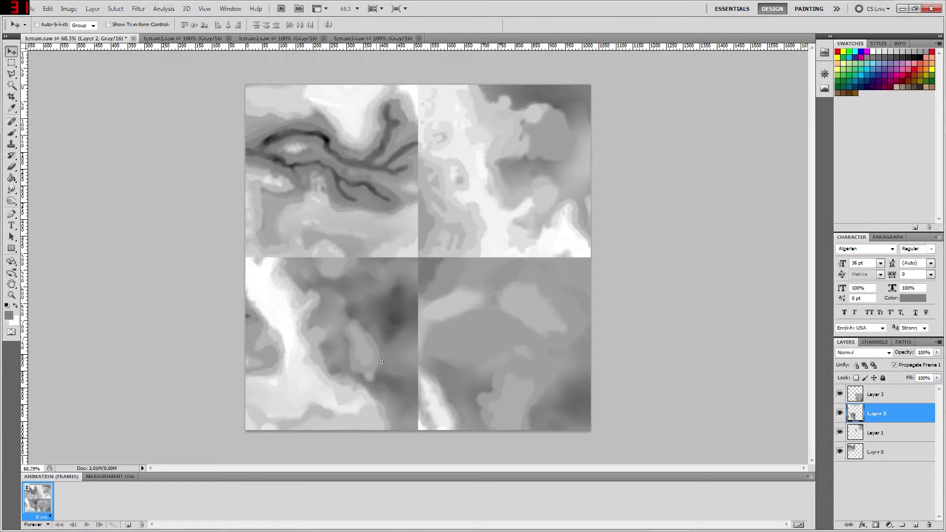
pyautogui.moveTo(381, 360); pyautogui.dragTo(549, 189)
pyautogui.moveTo(518, 283); pyautogui.dragTo(518, 448)
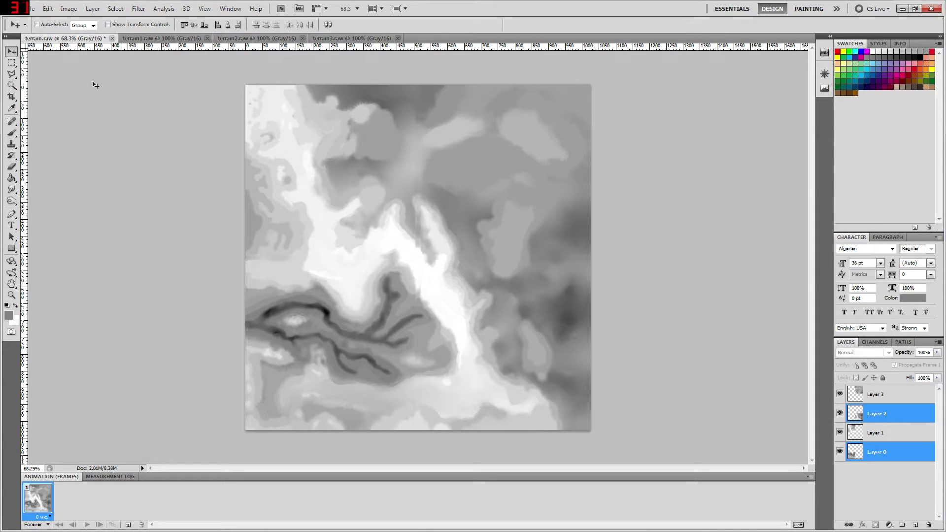
# - Save the combined heightmap in Photoshop Raw format as terrainCombined.raw, replacing the existing file and accepting the raw options
pyautogui.click(33, 9)
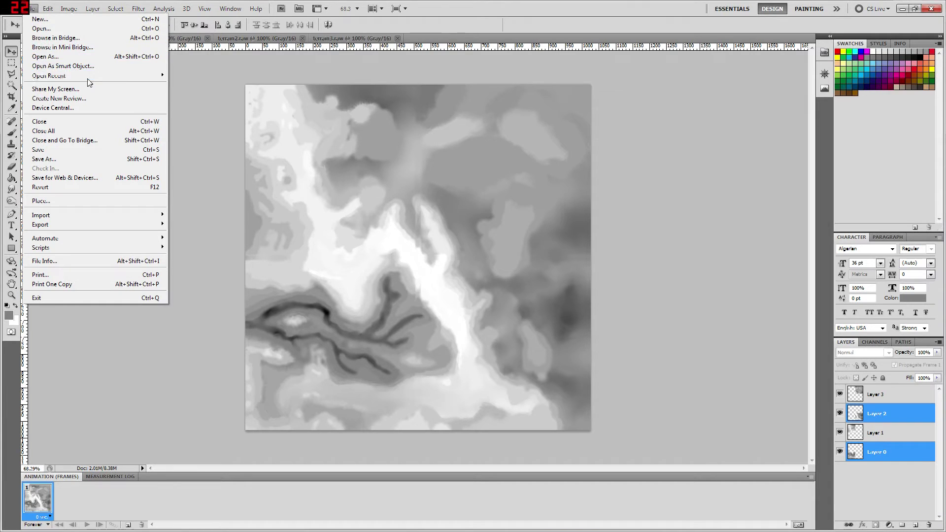
pyautogui.click(80, 156)
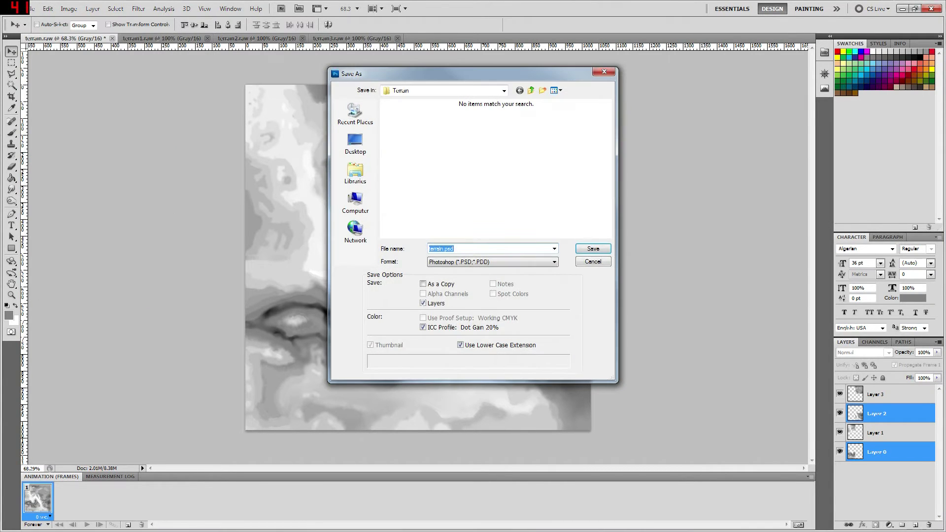
pyautogui.click(458, 261)
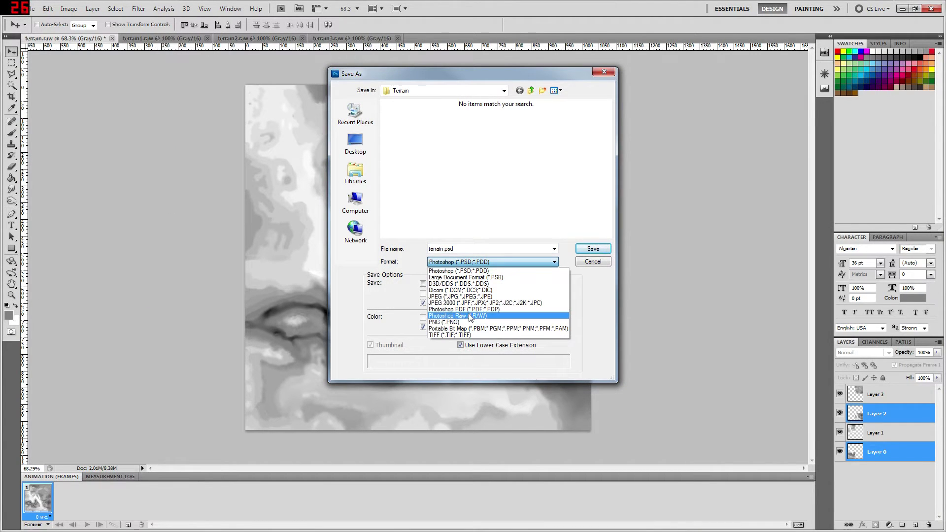
pyautogui.click(470, 316)
pyautogui.click(403, 207)
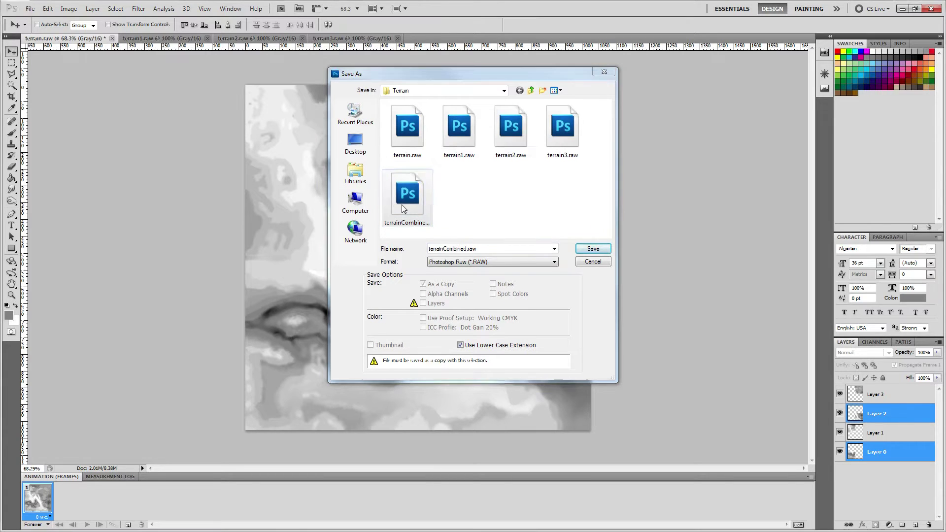
pyautogui.press('Return')
pyautogui.click(447, 195)
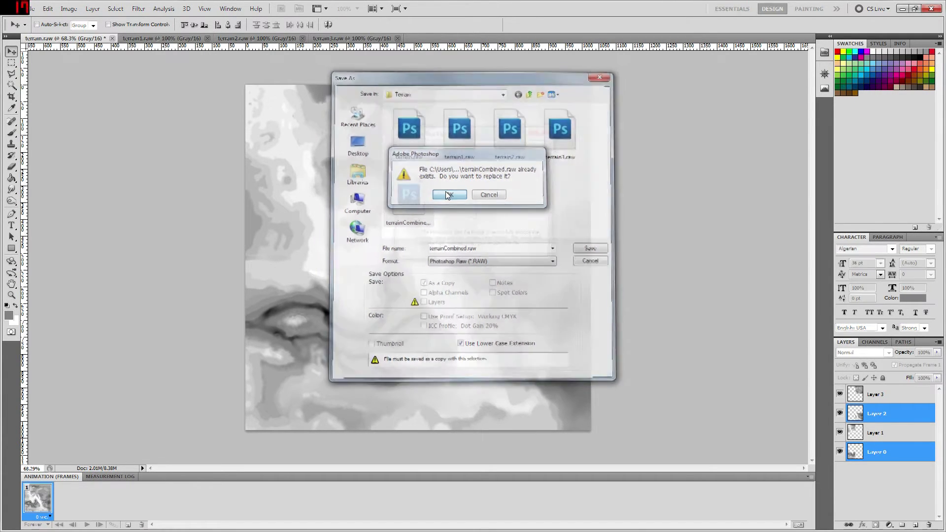
pyautogui.click(492, 152)
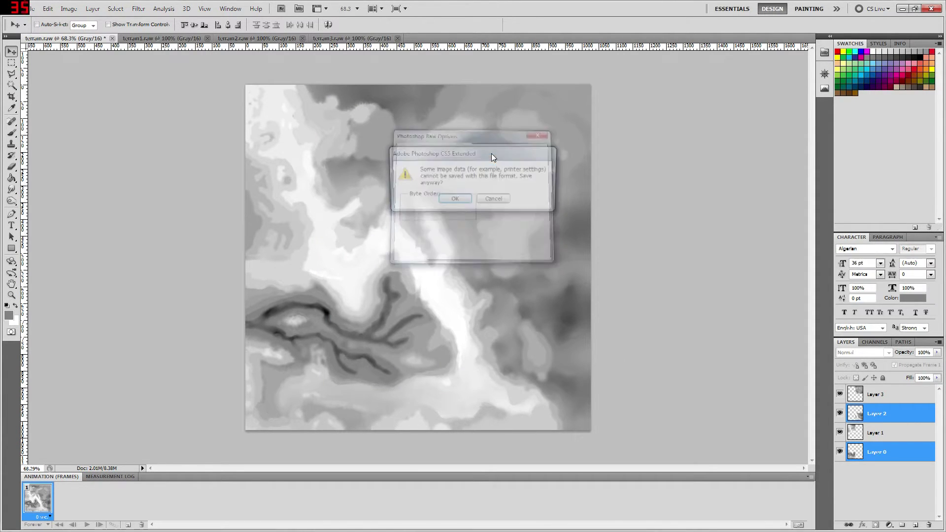
pyautogui.click(454, 198)
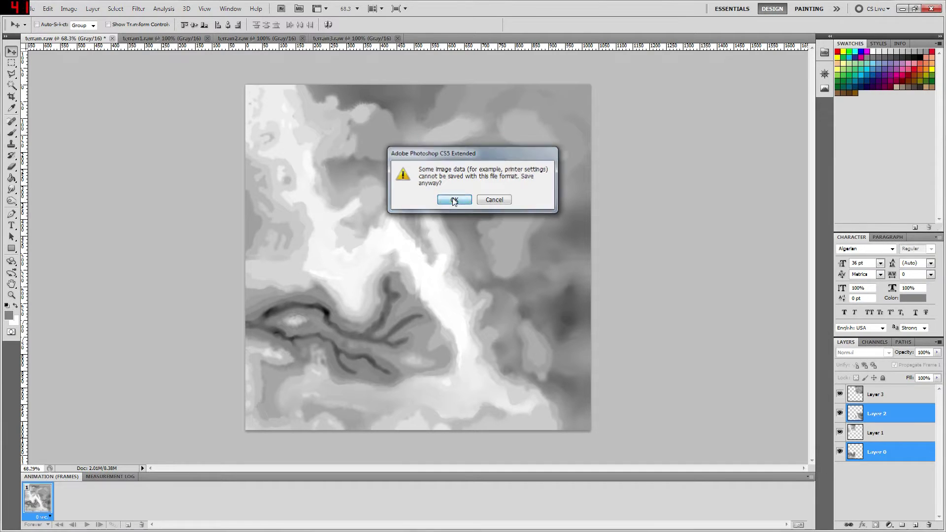
# - Switch to Unity and inspect the terrain settings of Terrain_Act0Lvl2_Combined
pyautogui.click(901, 9)
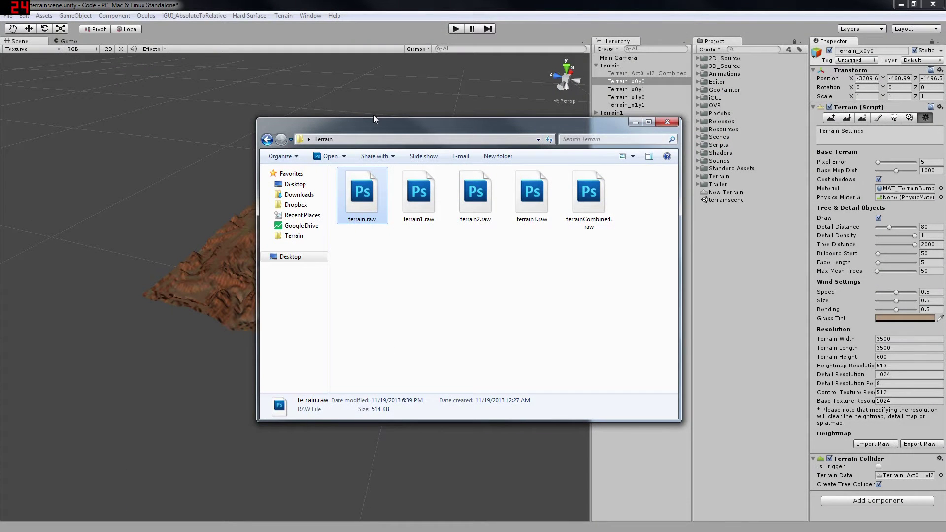
pyautogui.moveTo(374, 121); pyautogui.dragTo(0, 100)
pyautogui.click(619, 71)
pyautogui.click(623, 67)
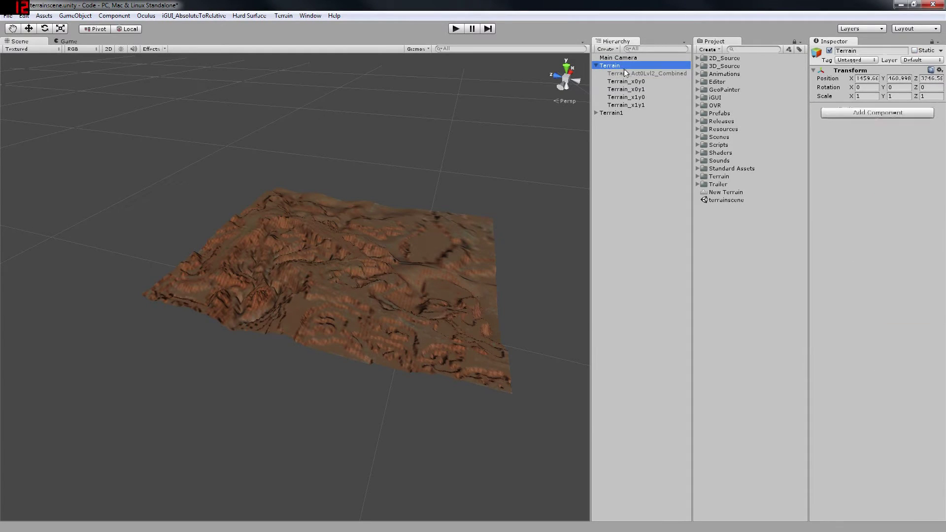
pyautogui.click(630, 74)
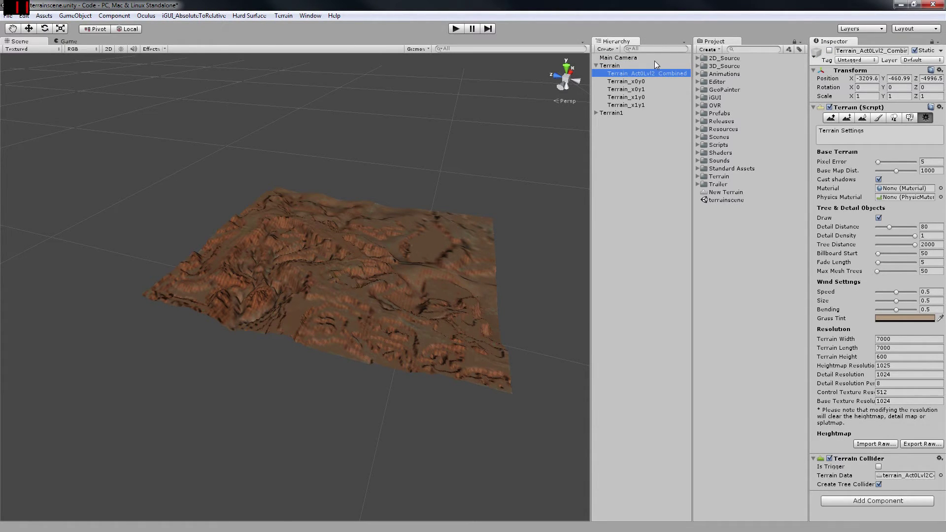
# - Create a new terrain object and raise it above the existing tiles to a Y position of about 1980
pyautogui.click(654, 60)
pyautogui.click(616, 75)
pyautogui.click(610, 50)
pyautogui.click(626, 279)
pyautogui.moveTo(385, 208); pyautogui.dragTo(370, 262, button='middle')
pyautogui.press('w')
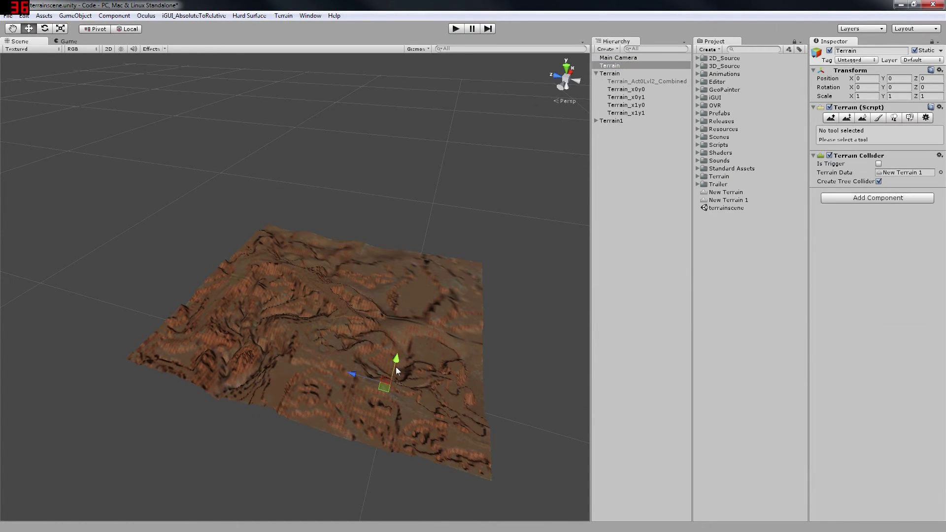
pyautogui.moveTo(395, 366); pyautogui.dragTo(517, 276)
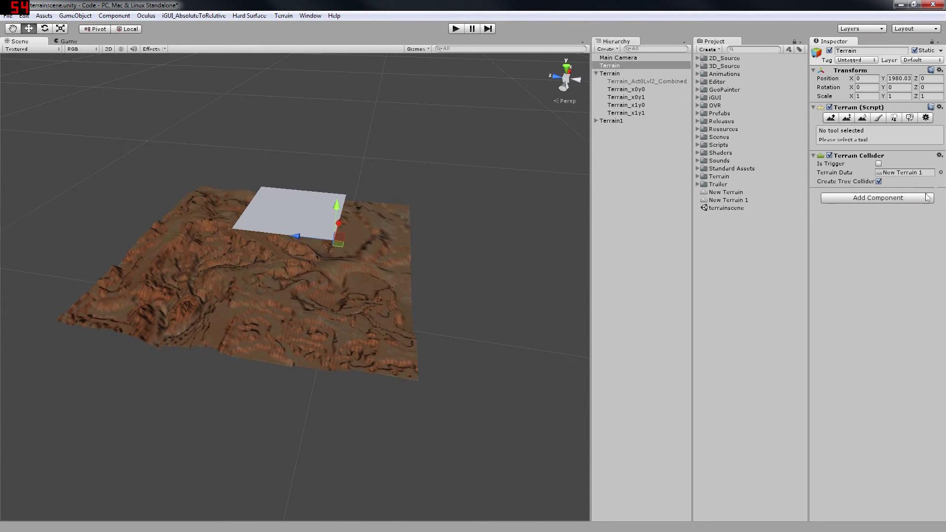
# - Start a raw heightmap import for the new terrain using terrainCombined.raw
pyautogui.click(927, 117)
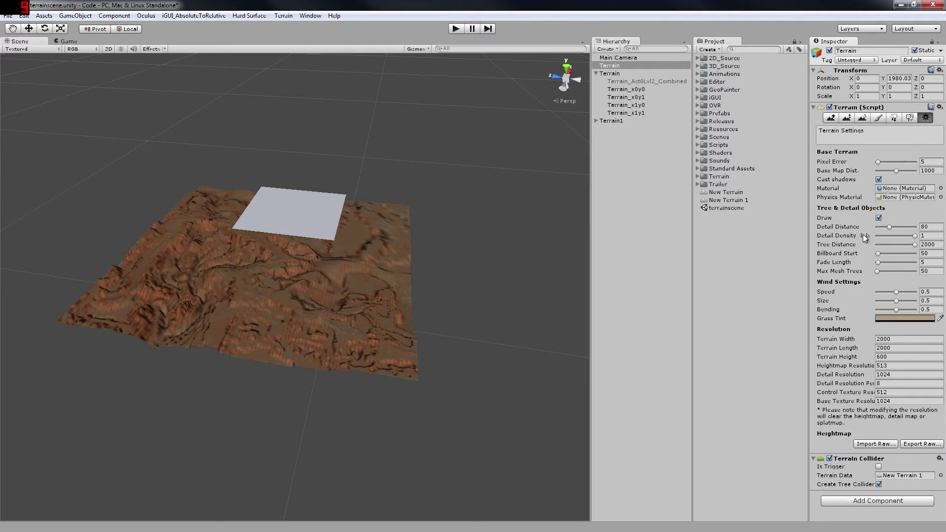
pyautogui.click(873, 444)
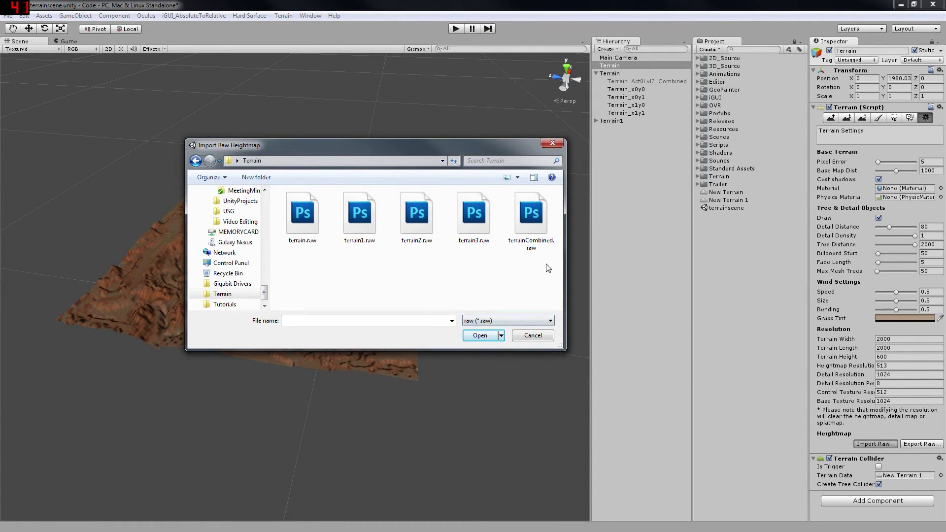
pyautogui.doubleClick(535, 222)
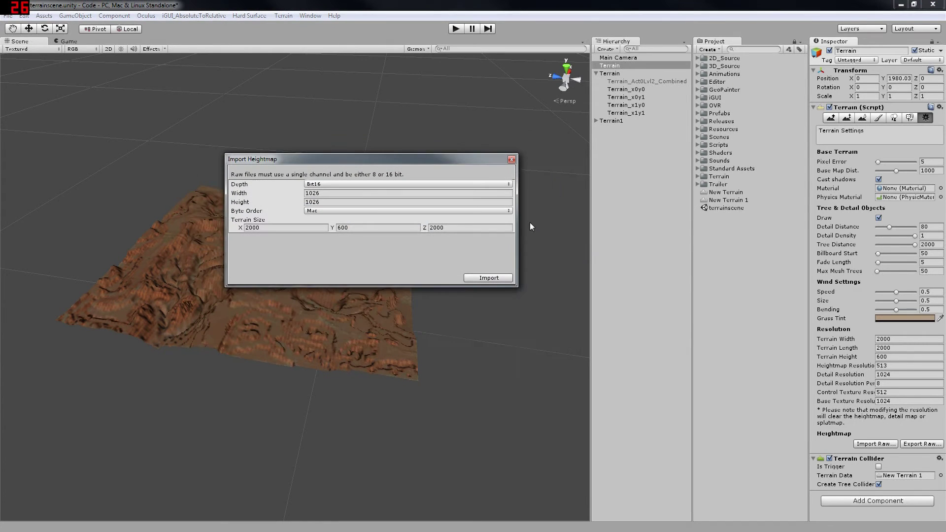
# - Review the width, height and terrain size values in the heightmap import options
pyautogui.click(325, 193)
pyautogui.click(325, 202)
pyautogui.click(333, 193)
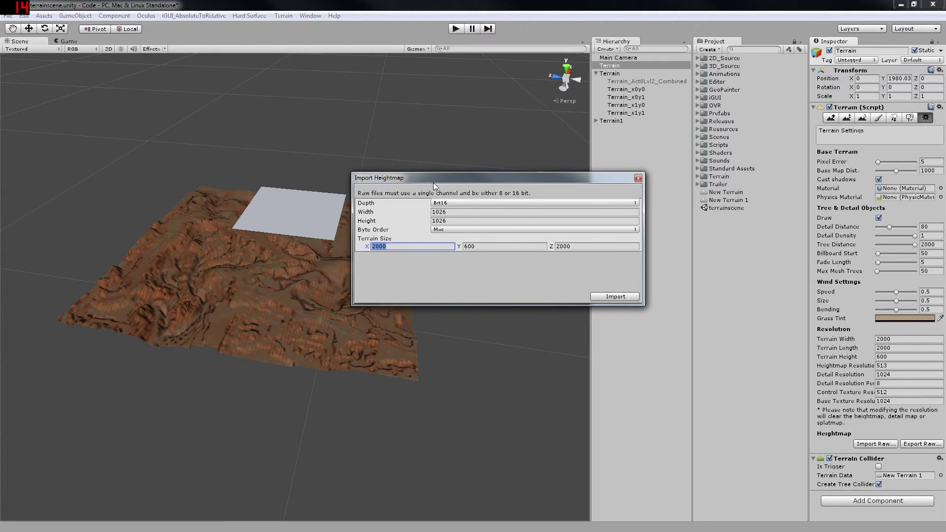
pyautogui.moveTo(433, 182); pyautogui.dragTo(457, 236)
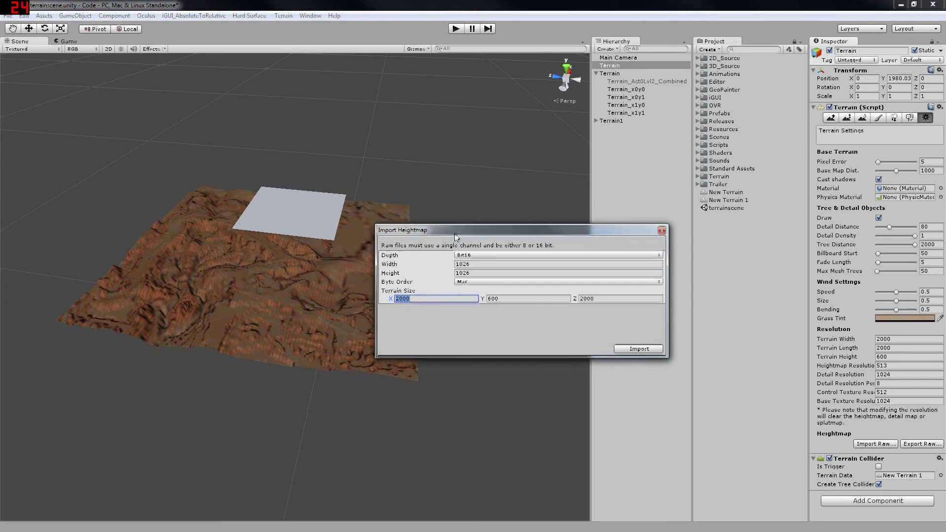
pyautogui.click(480, 274)
pyautogui.hotkey('shift', 'Tab')
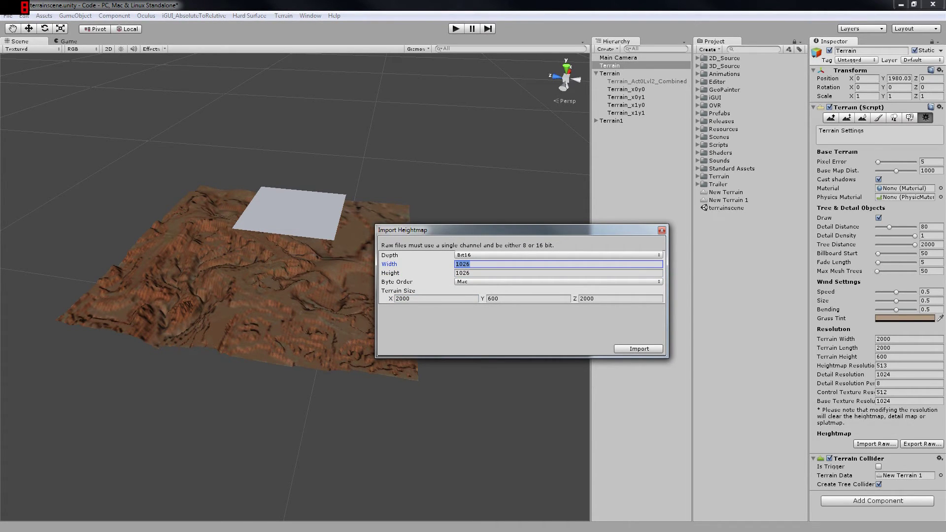
pyautogui.click(442, 299)
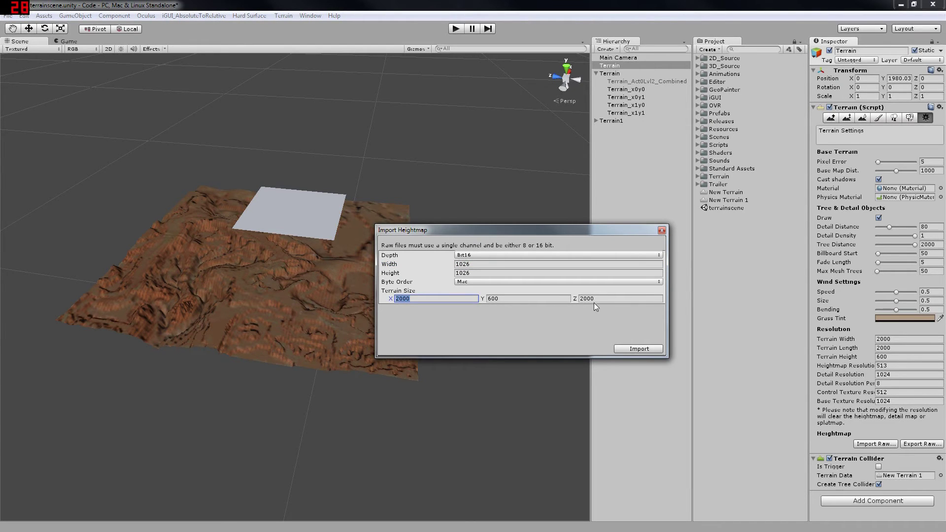
pyautogui.press('Tab')
pyautogui.press('Tab')
# - Check the terrain width of the Terrain_x0y0 tile for comparison with the import's terrain size
pyautogui.moveTo(605, 232); pyautogui.dragTo(547, 241)
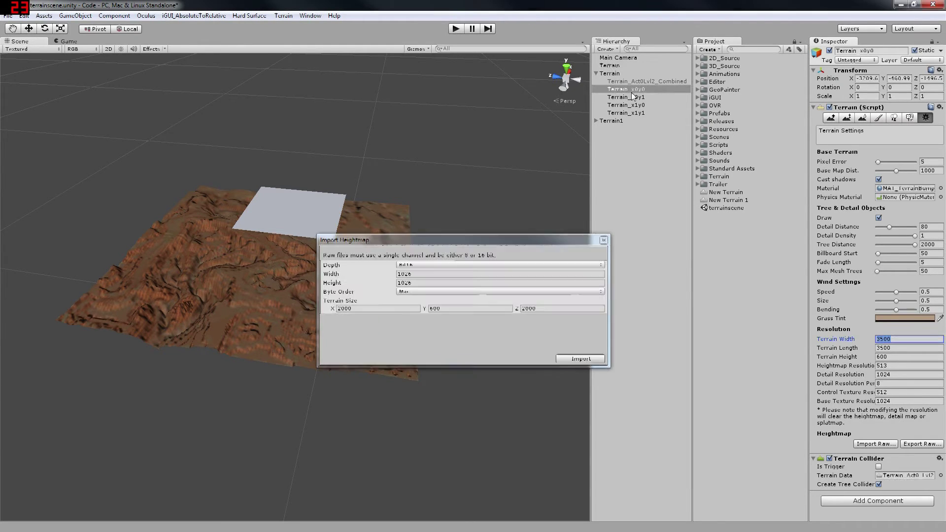
pyautogui.click(631, 93)
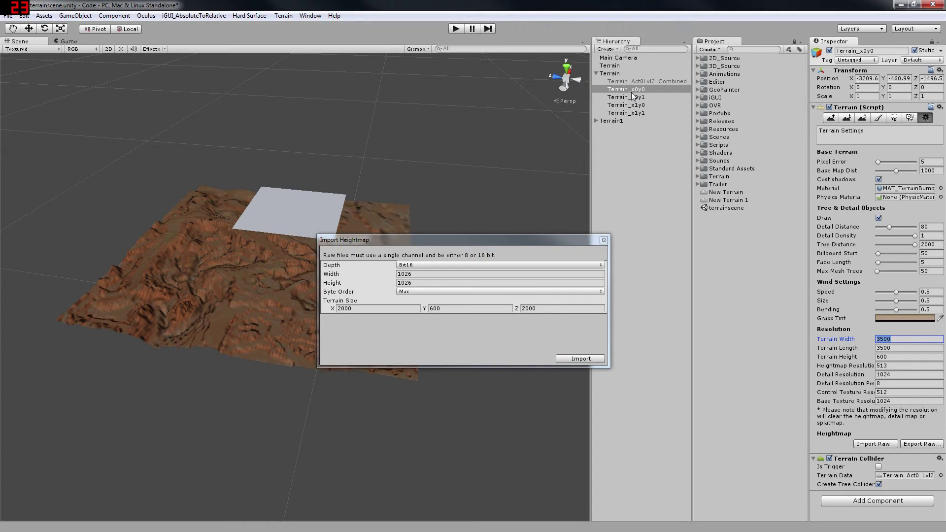
pyautogui.click(631, 93)
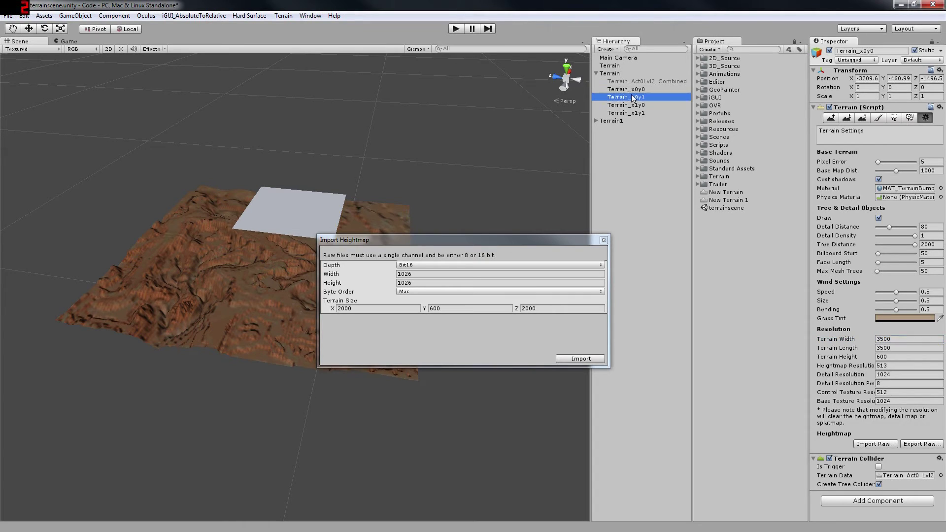
pyautogui.click(907, 341)
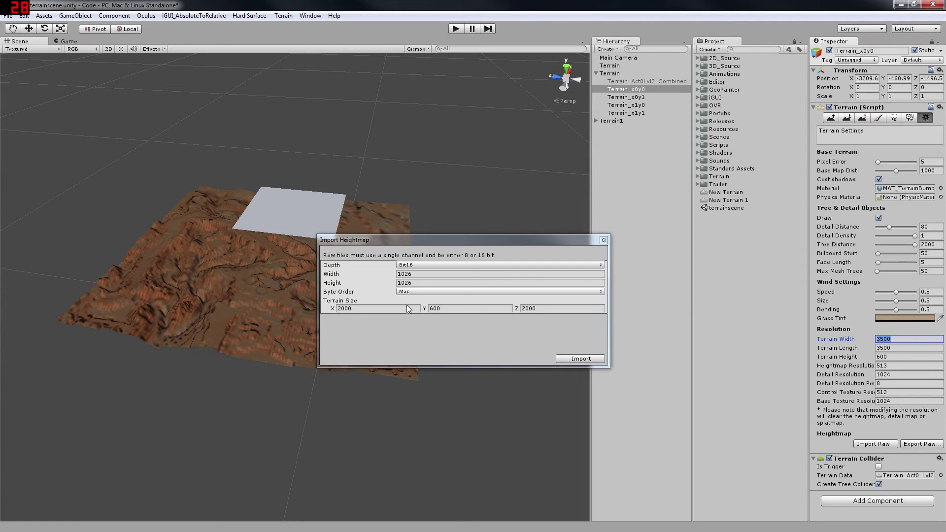
# - Set the heightmap import's terrain size to 7000 for X and Z, then import it onto the new terrain
pyautogui.moveTo(405, 241); pyautogui.dragTo(446, 178)
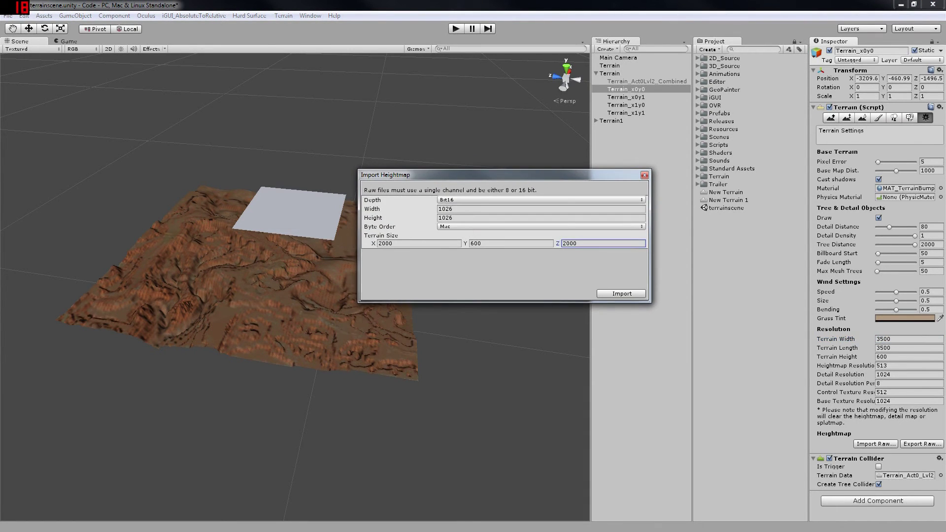
pyautogui.click(433, 246)
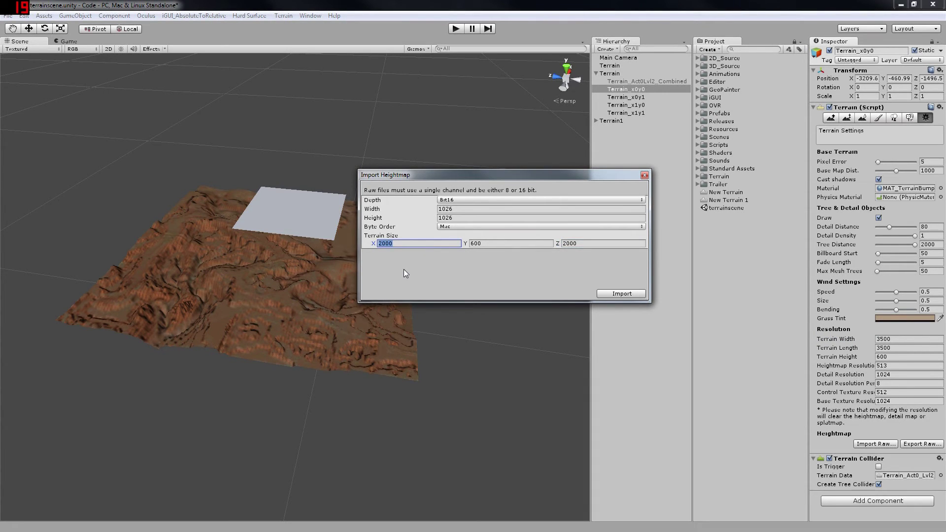
pyautogui.write('7000')
pyautogui.press('Tab')
pyautogui.press('Tab')
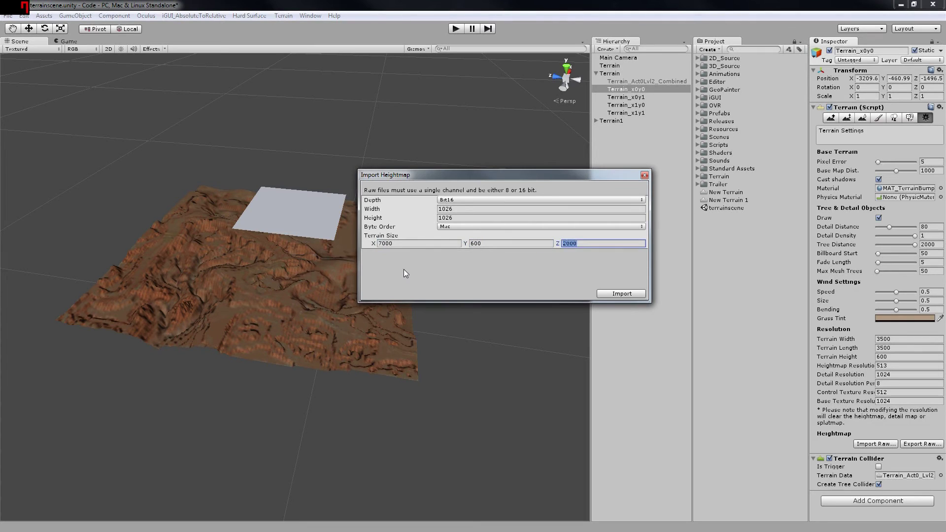
pyautogui.write('0007000')
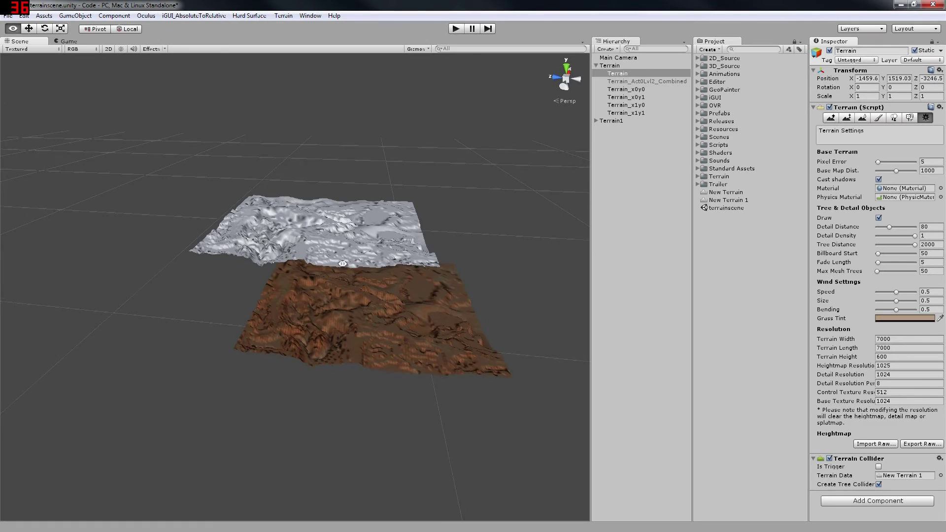
# - Copy the Transform component of the Terrain_x0y1 tile and paste its values onto the new terrain
pyautogui.keyDown('alt'); pyautogui.moveTo(342, 259); pyautogui.dragTo(340, 287); pyautogui.keyUp('alt')
pyautogui.moveTo(340, 287); pyautogui.dragTo(319, 341, button='middle')
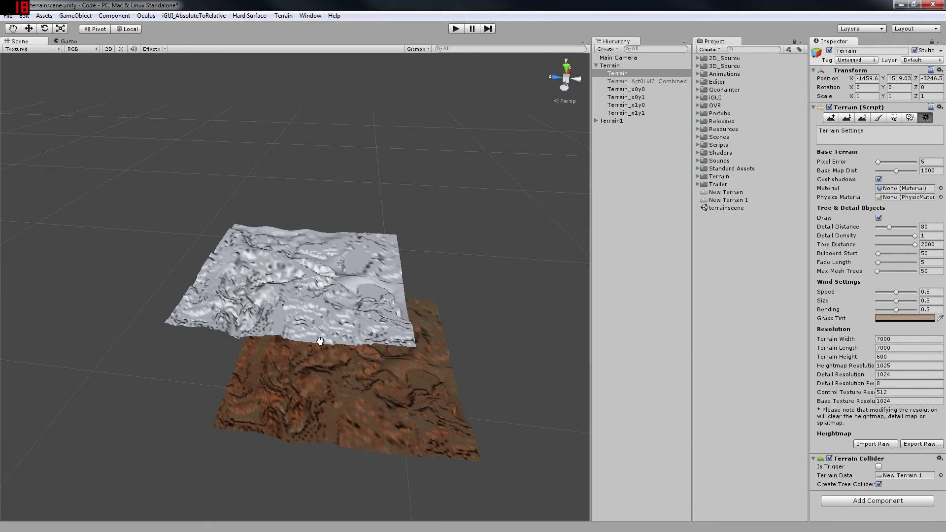
pyautogui.keyDown('alt'); pyautogui.moveTo(325, 318); pyautogui.dragTo(345, 270); pyautogui.keyUp('alt')
pyautogui.press('w')
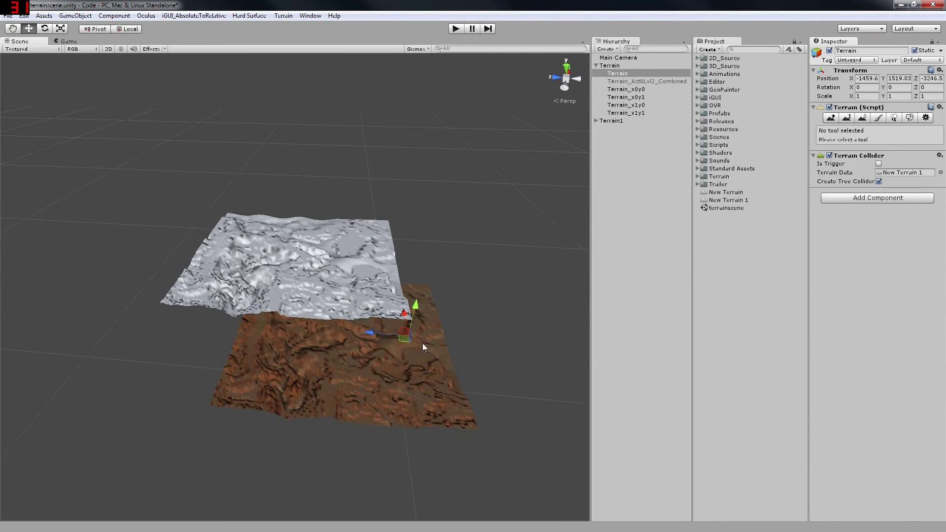
pyautogui.moveTo(408, 337); pyautogui.dragTo(524, 336)
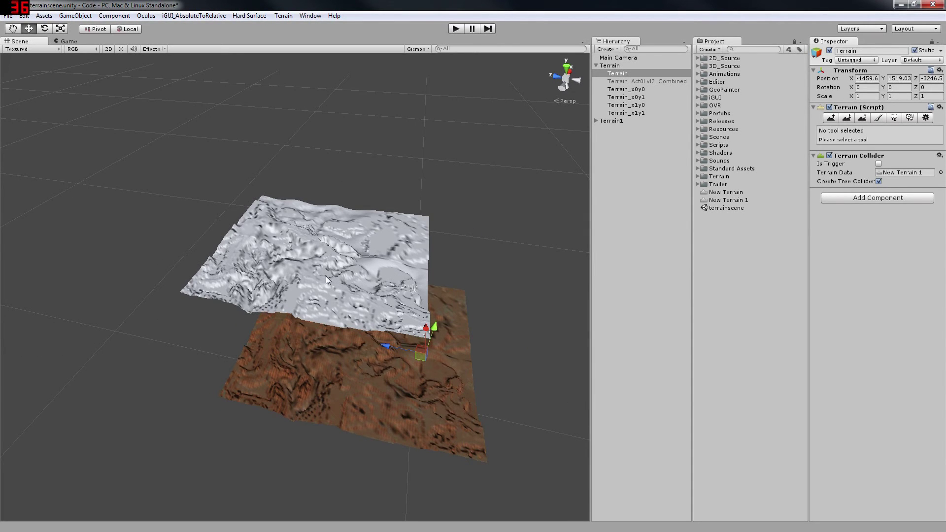
pyautogui.moveTo(326, 275)
pyautogui.keyDown('alt'); pyautogui.mouseDown()
pyautogui.moveTo(309, 288)
pyautogui.moveTo(308, 313)
pyautogui.moveTo(375, 296)
pyautogui.moveTo(330, 281)
pyautogui.moveTo(344, 276)
pyautogui.mouseUp(); pyautogui.keyUp('alt')
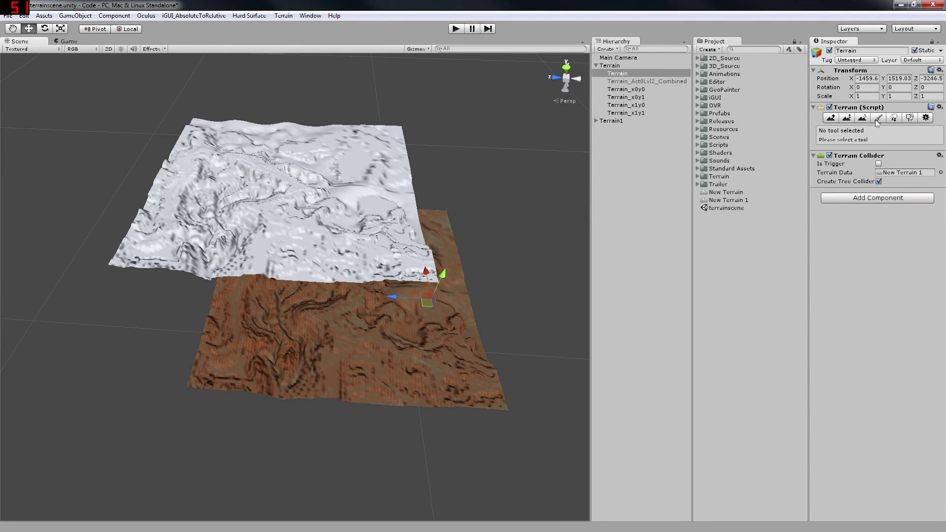
pyautogui.click(409, 214)
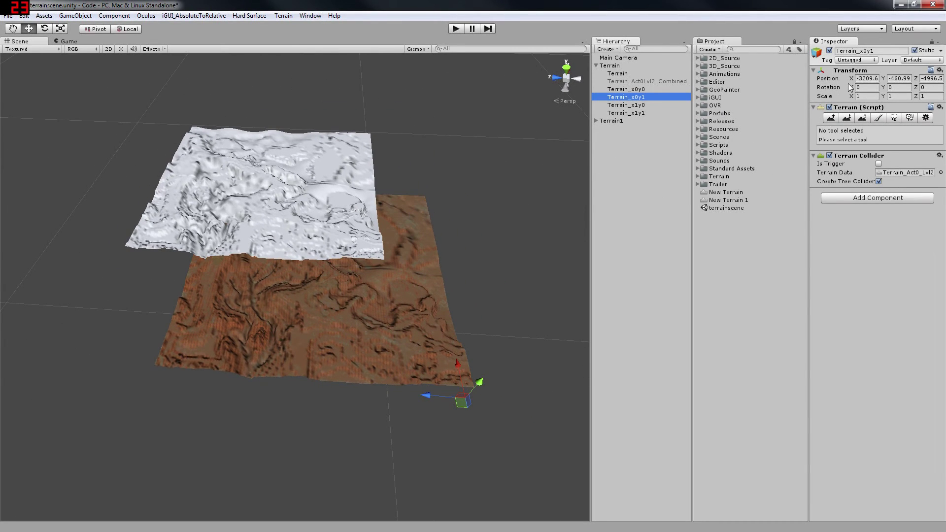
pyautogui.rightClick(842, 70)
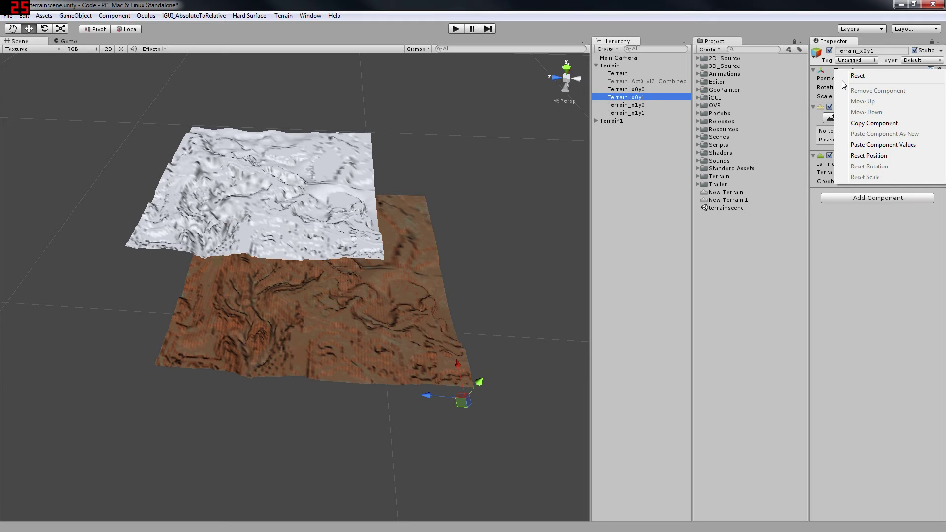
pyautogui.click(857, 123)
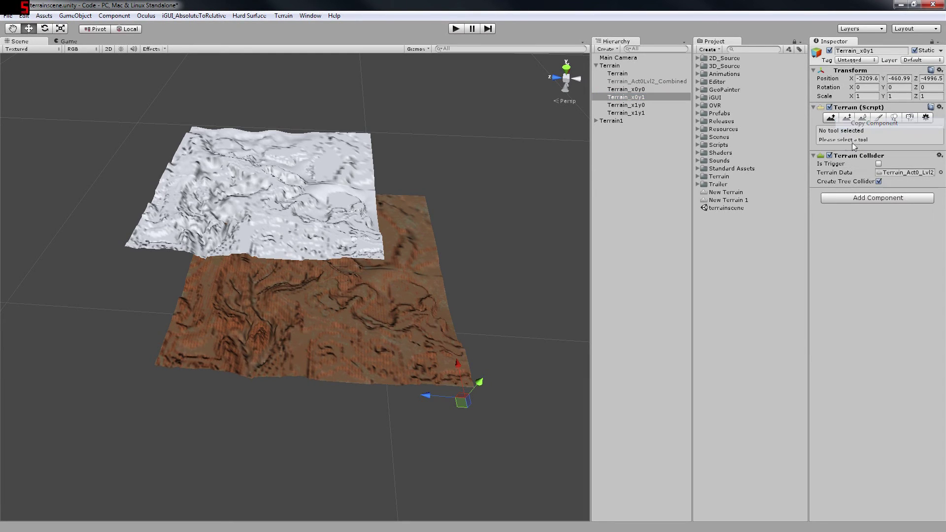
pyautogui.click(615, 74)
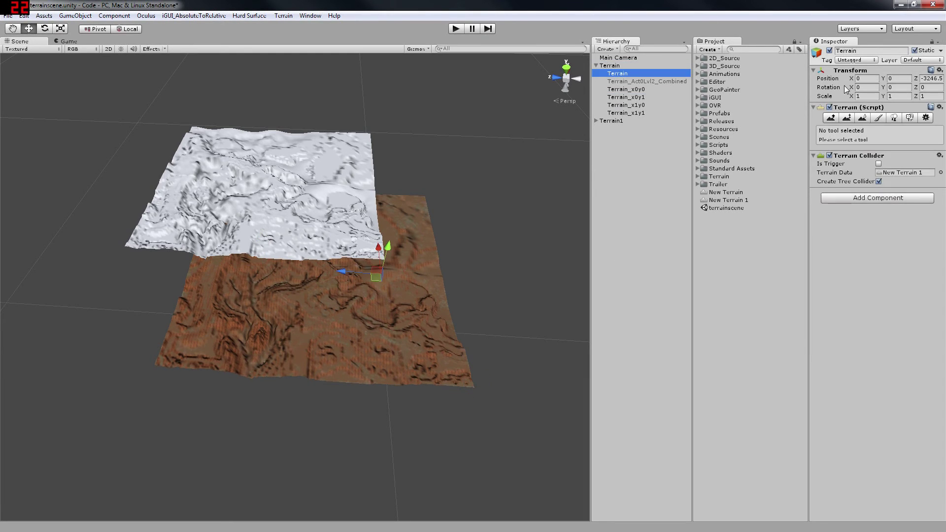
pyautogui.rightClick(840, 70)
pyautogui.click(868, 143)
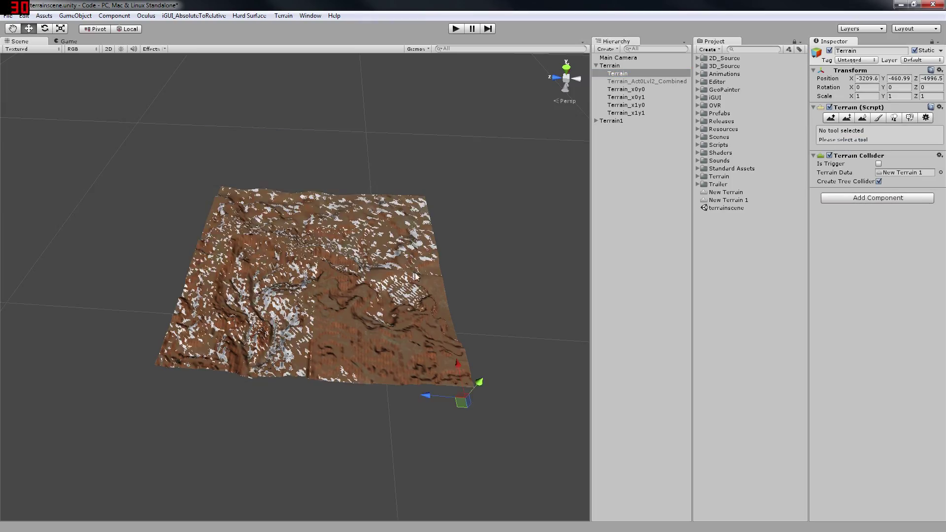
# - Check the overlap between the new terrain and the tiles, and raise the new terrain to a Y position of about 587
pyautogui.scroll(6, 325, 351)
pyautogui.scroll(3, 336, 341)
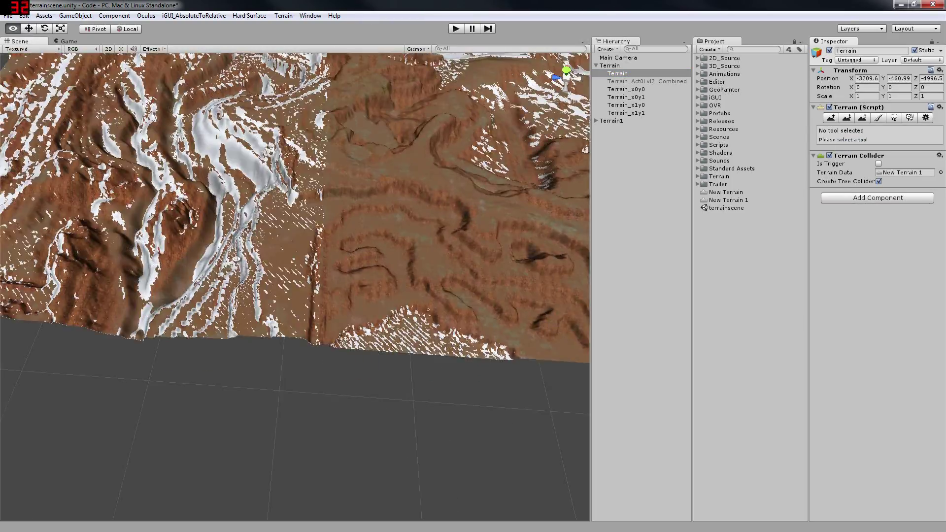
pyautogui.keyDown('alt'); pyautogui.moveTo(336, 341); pyautogui.dragTo(571, 369); pyautogui.keyUp('alt')
pyautogui.moveTo(236, 315); pyautogui.dragTo(557, 335, button='middle')
pyautogui.keyDown('alt'); pyautogui.moveTo(429, 350); pyautogui.dragTo(148, 296); pyautogui.keyUp('alt')
pyautogui.scroll(-10, 127, 369)
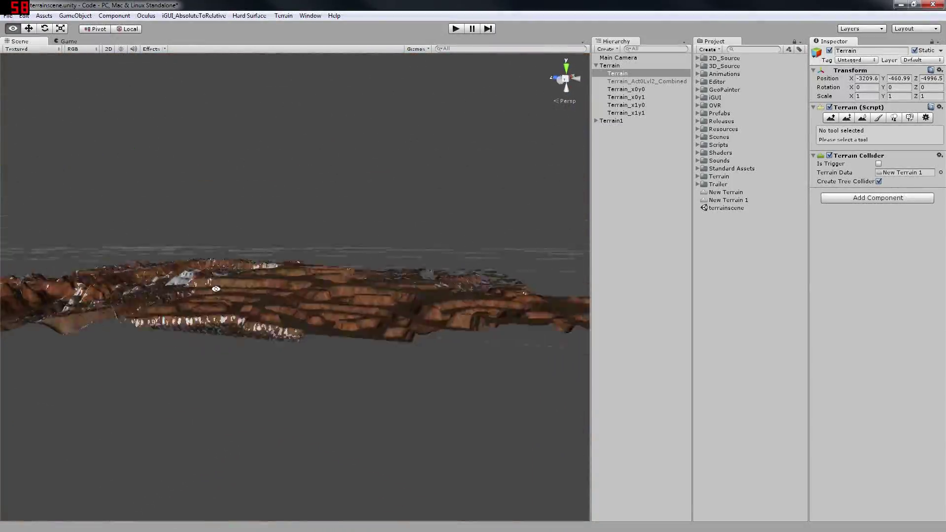
pyautogui.moveTo(542, 305); pyautogui.dragTo(542, 266)
pyautogui.keyDown('alt'); pyautogui.moveTo(345, 256); pyautogui.dragTo(383, 348); pyautogui.keyUp('alt')
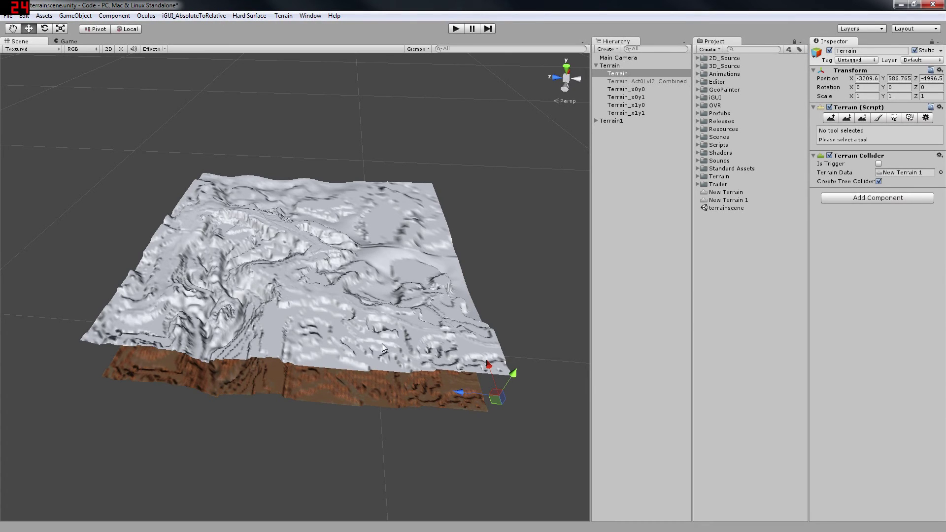
# - Select the Terrain_Act0_Lvl1_x0y0 tile in the Terrain1 group and frame it in the scene
pyautogui.click(382, 344)
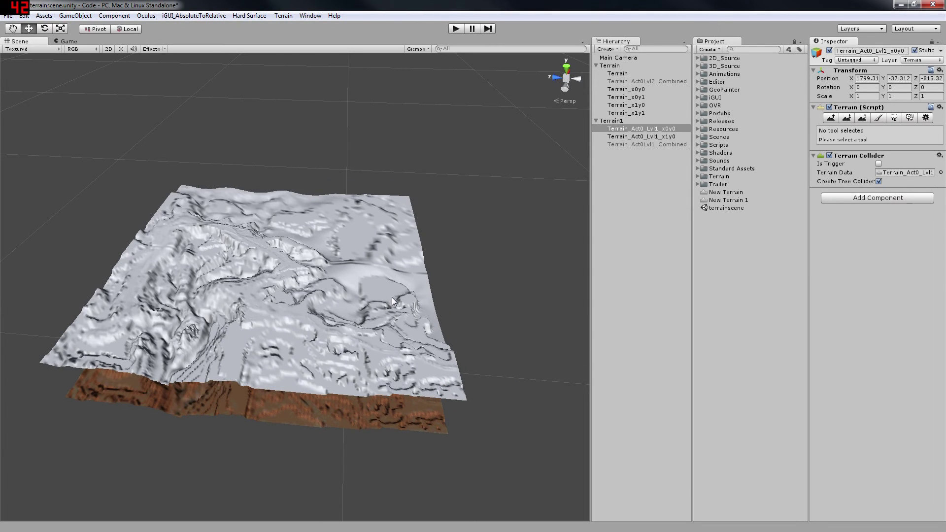
pyautogui.press('f')
pyautogui.keyDown('alt'); pyautogui.moveTo(353, 302); pyautogui.dragTo(319, 316); pyautogui.keyUp('alt')
pyautogui.click(374, 320)
pyautogui.click(295, 335)
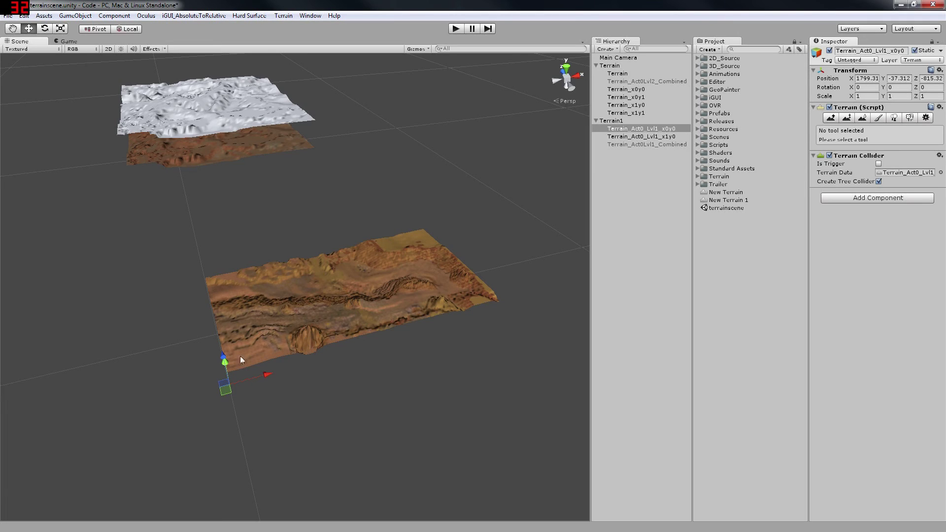
# - Select the inactive Terrain_Act0Lvl1_Combined terrain in the Terrain1 group and enable it
pyautogui.keyDown('alt'); pyautogui.moveTo(226, 360); pyautogui.dragTo(309, 402); pyautogui.keyUp('alt')
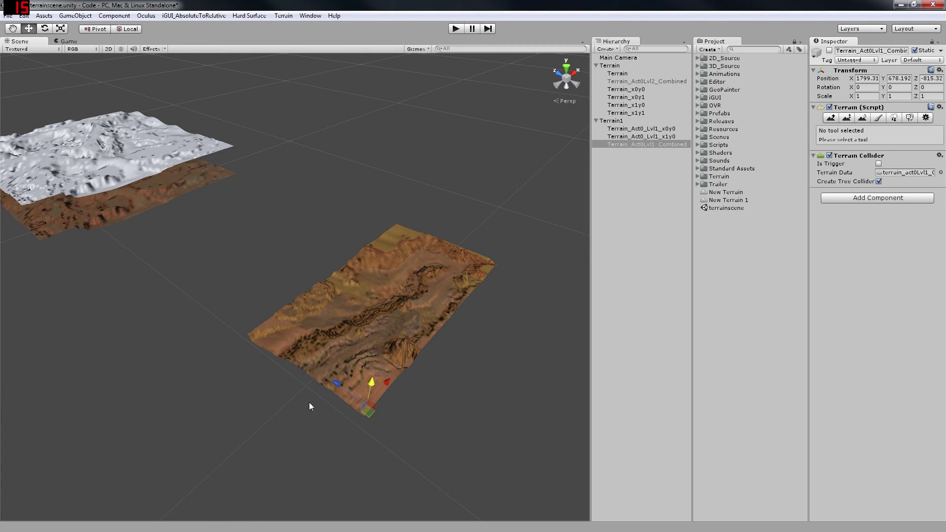
pyautogui.keyDown('alt'); pyautogui.moveTo(270, 362); pyautogui.dragTo(351, 376); pyautogui.keyUp('alt')
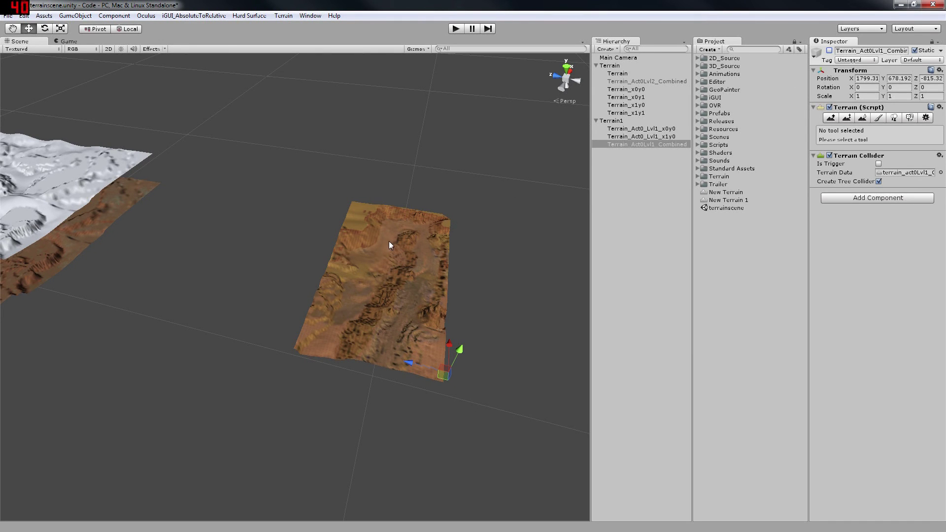
pyautogui.keyDown('alt'); pyautogui.moveTo(425, 245); pyautogui.dragTo(455, 290); pyautogui.keyUp('alt')
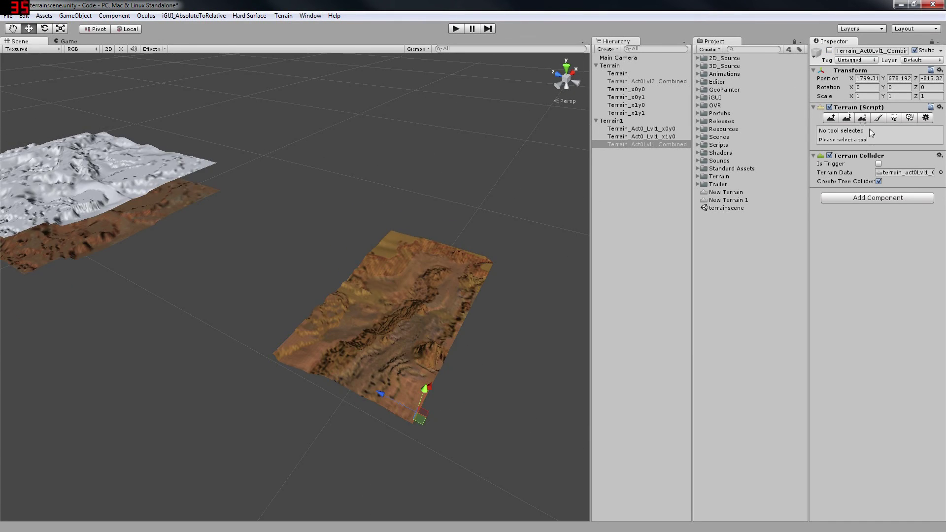
pyautogui.click(830, 51)
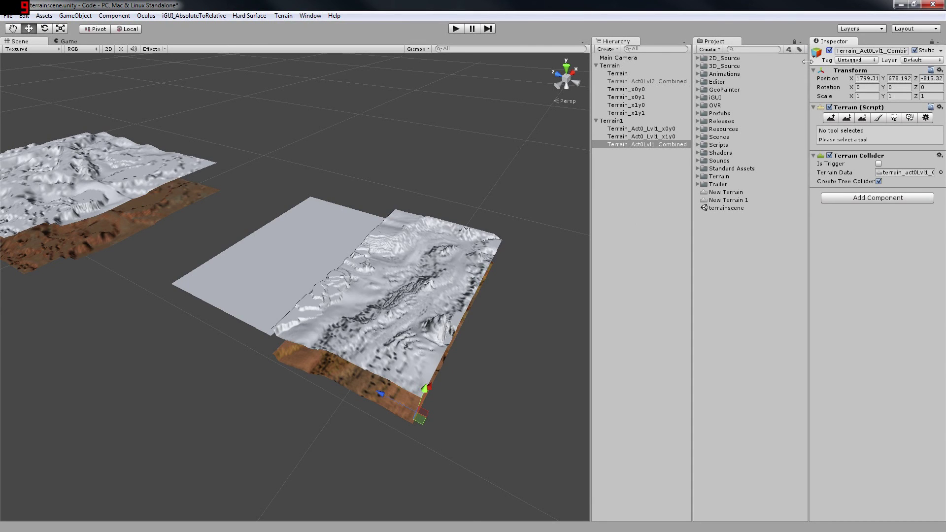
# - Examine from several angles how the Terrain_Act0Lvl1_Combined terrain lines up with its two source tiles
pyautogui.keyDown('alt'); pyautogui.moveTo(471, 305); pyautogui.dragTo(503, 302); pyautogui.keyUp('alt')
pyautogui.scroll(5, 463, 302)
pyautogui.keyDown('alt'); pyautogui.moveTo(380, 302); pyautogui.dragTo(439, 309); pyautogui.keyUp('alt')
pyautogui.moveTo(439, 309); pyautogui.dragTo(446, 327, button='middle')
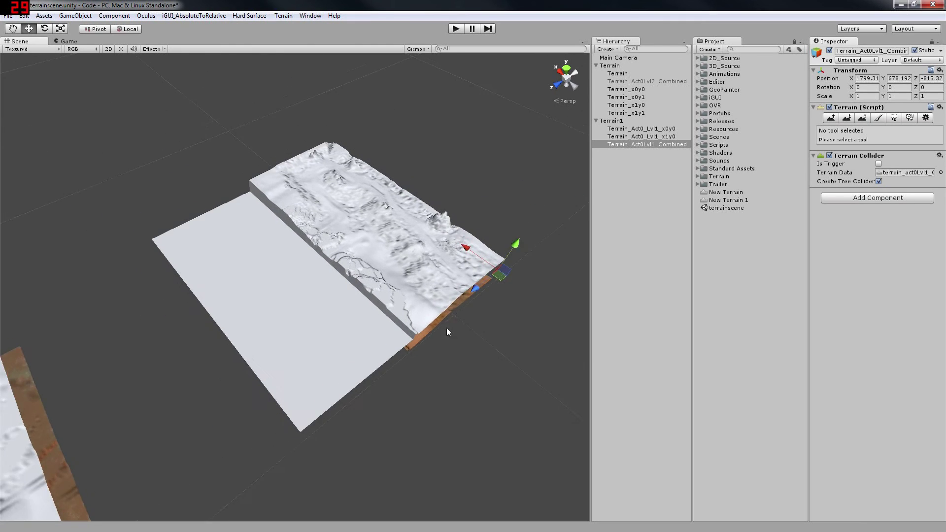
pyautogui.scroll(5, 439, 325)
pyautogui.keyDown('alt'); pyautogui.moveTo(450, 322); pyautogui.dragTo(435, 350); pyautogui.keyUp('alt')
pyautogui.scroll(-4, 344, 285)
pyautogui.scroll(3, 428, 303)
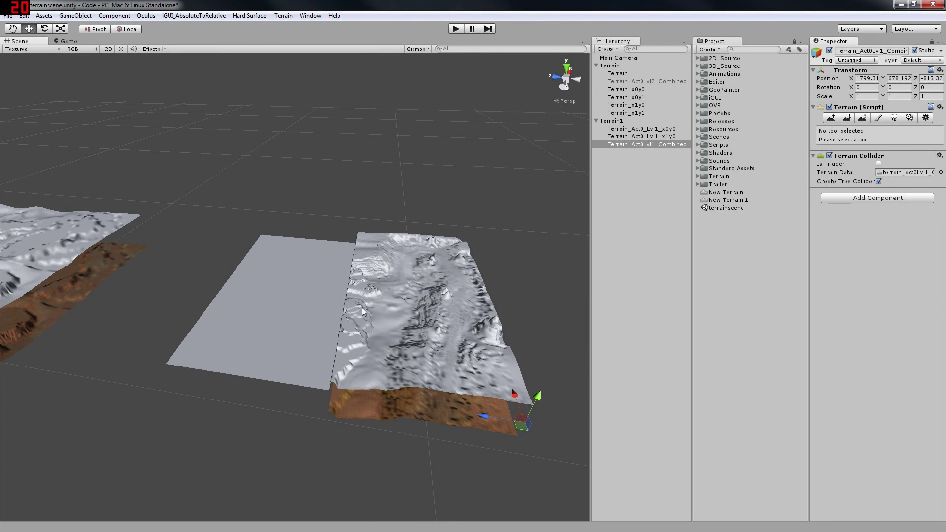